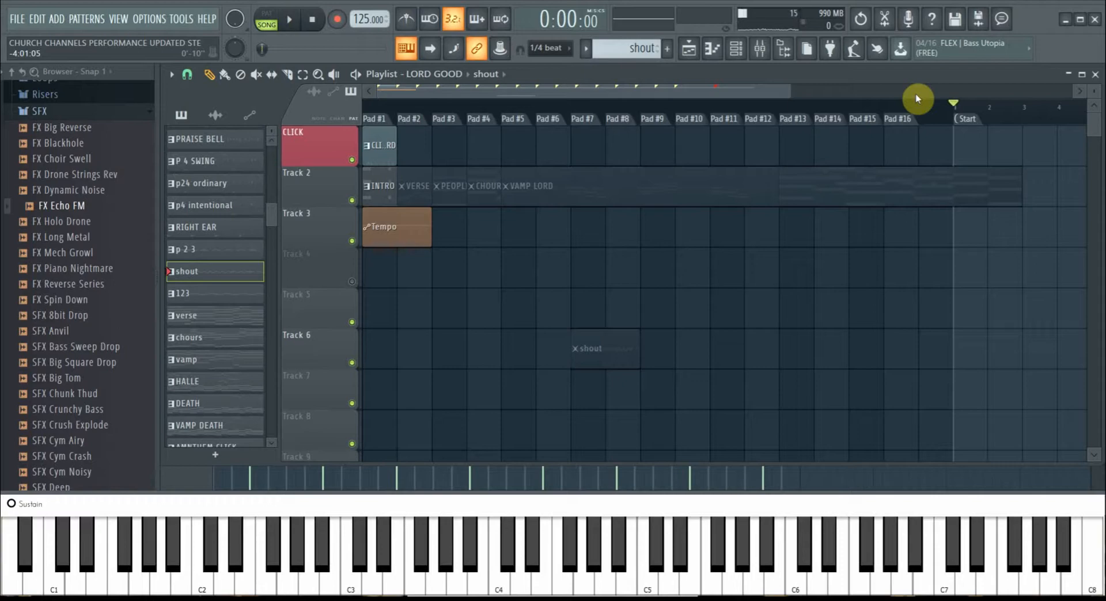
# Step: Delete the shout clip from Track 6 of the LORD GOOD arrangement, and play the arrangement in performance mode until stopping it
pyautogui.click(737, 50)
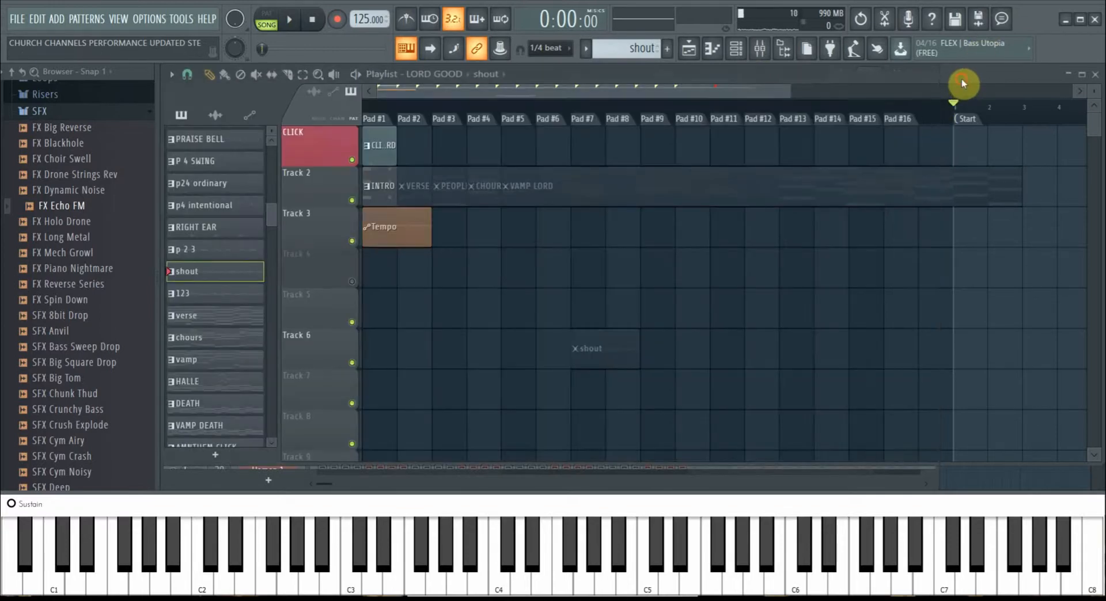
pyautogui.click(962, 80)
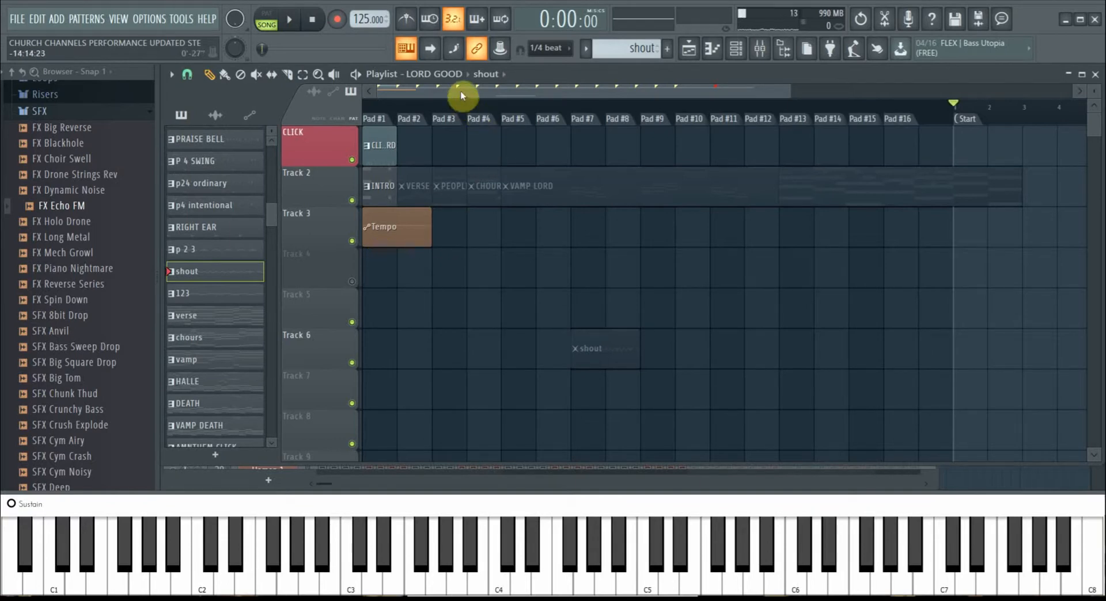
pyautogui.rightClick(603, 351)
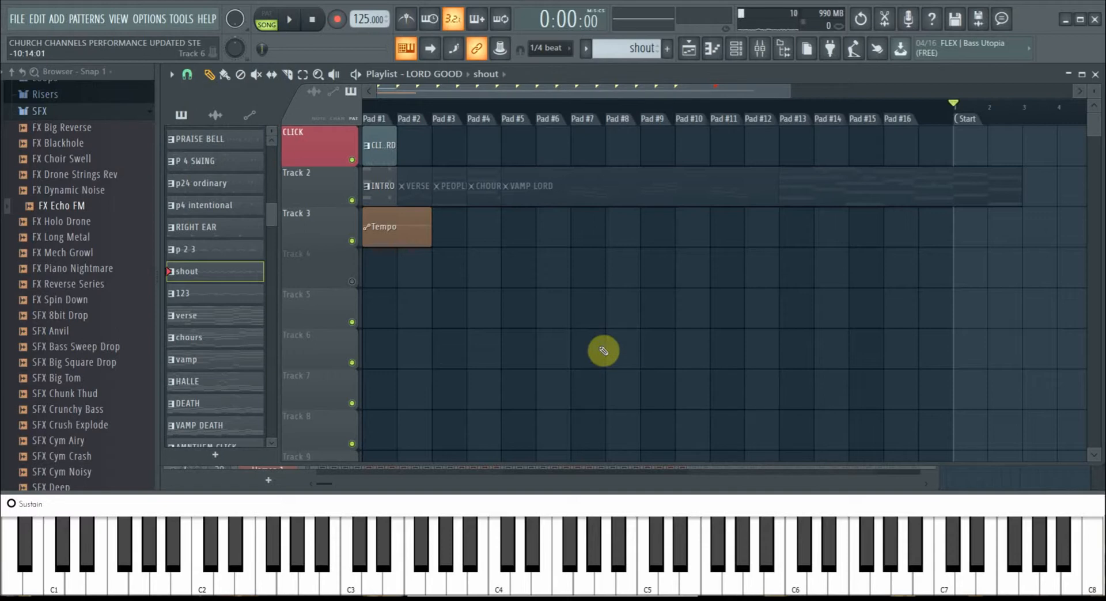
pyautogui.press('space')
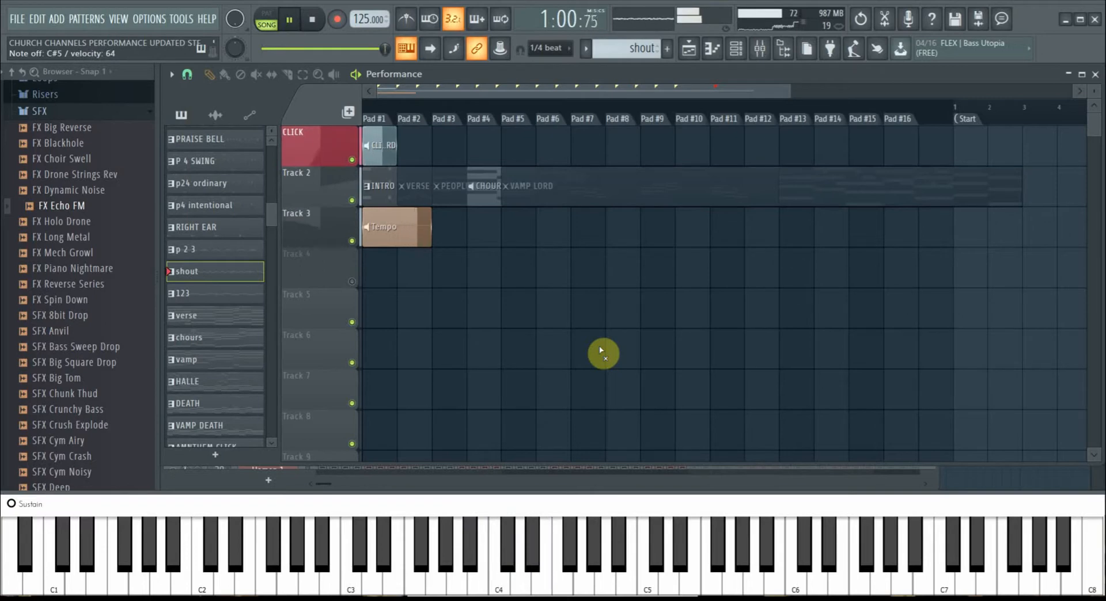
pyautogui.press('space')
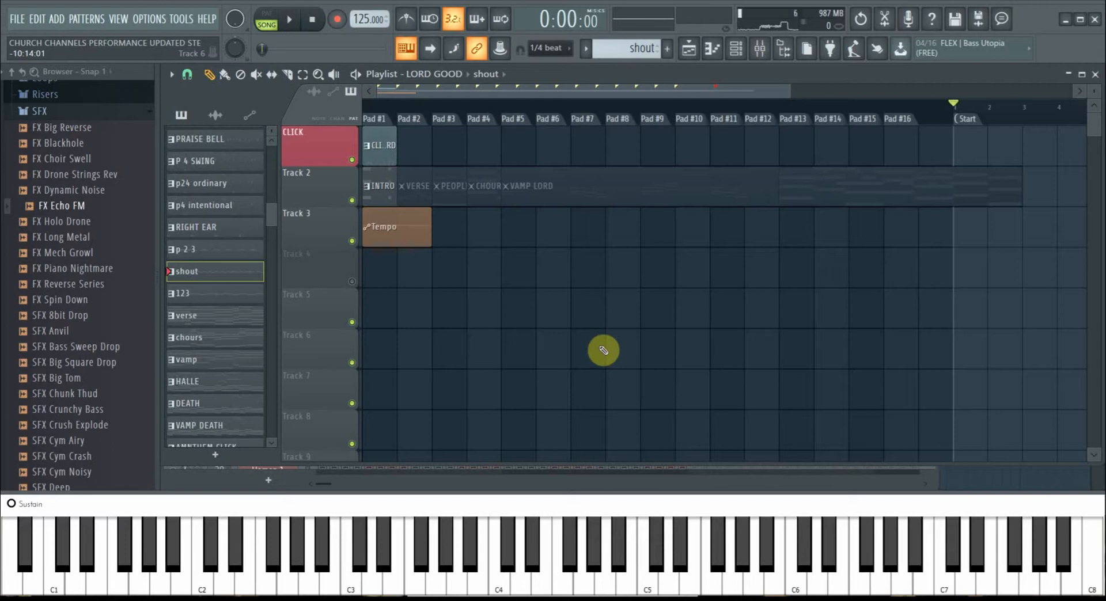
# Step: Check the available audio devices in the audio settings and close the settings without choosing another device
pyautogui.click(153, 17)
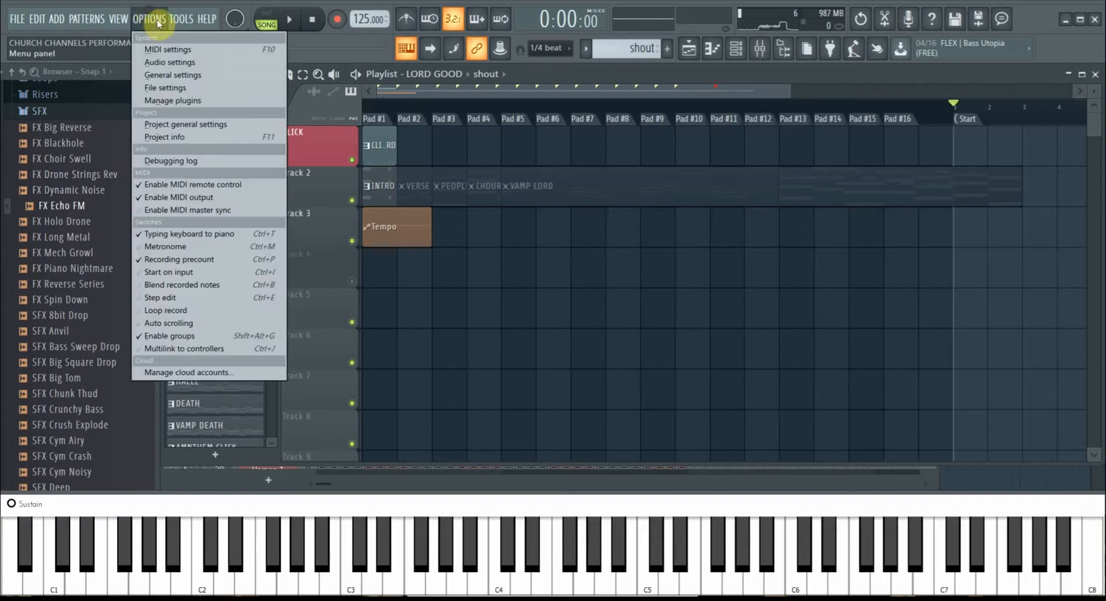
pyautogui.click(178, 61)
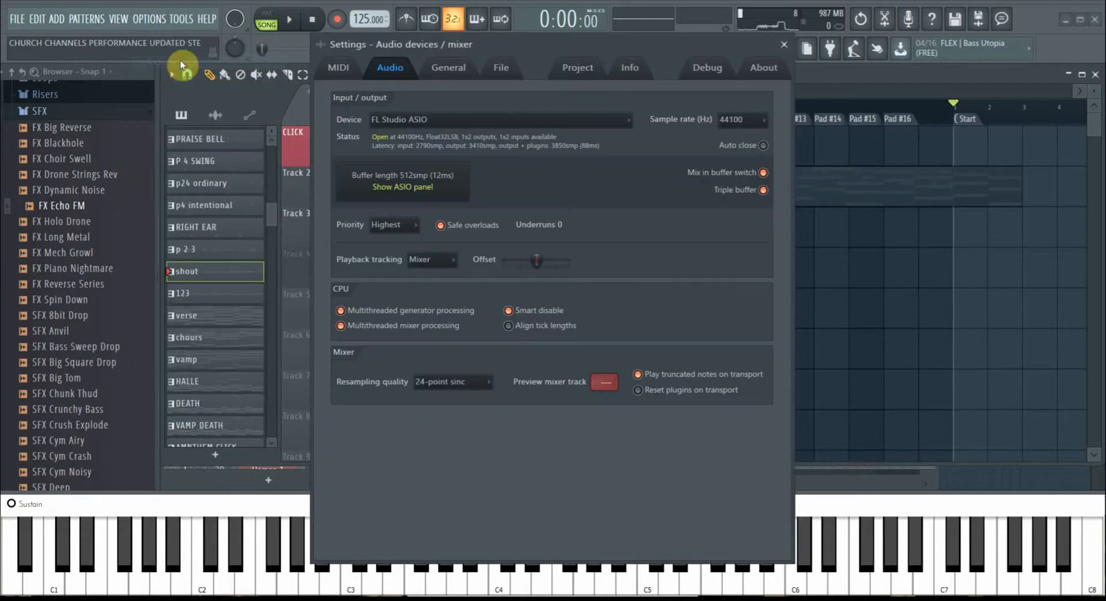
pyautogui.click(512, 121)
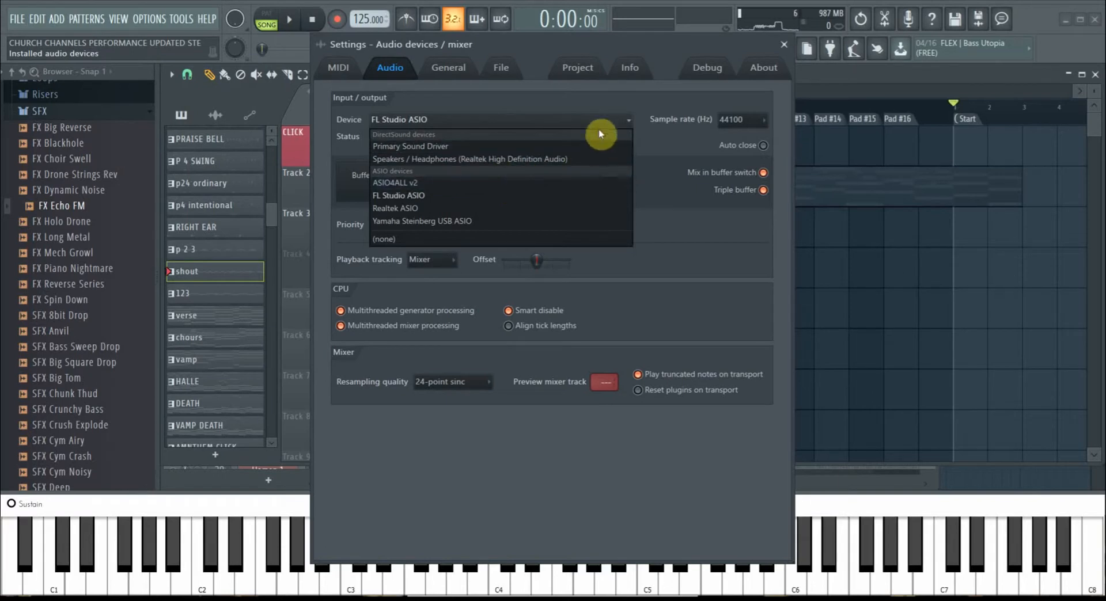
pyautogui.click(629, 99)
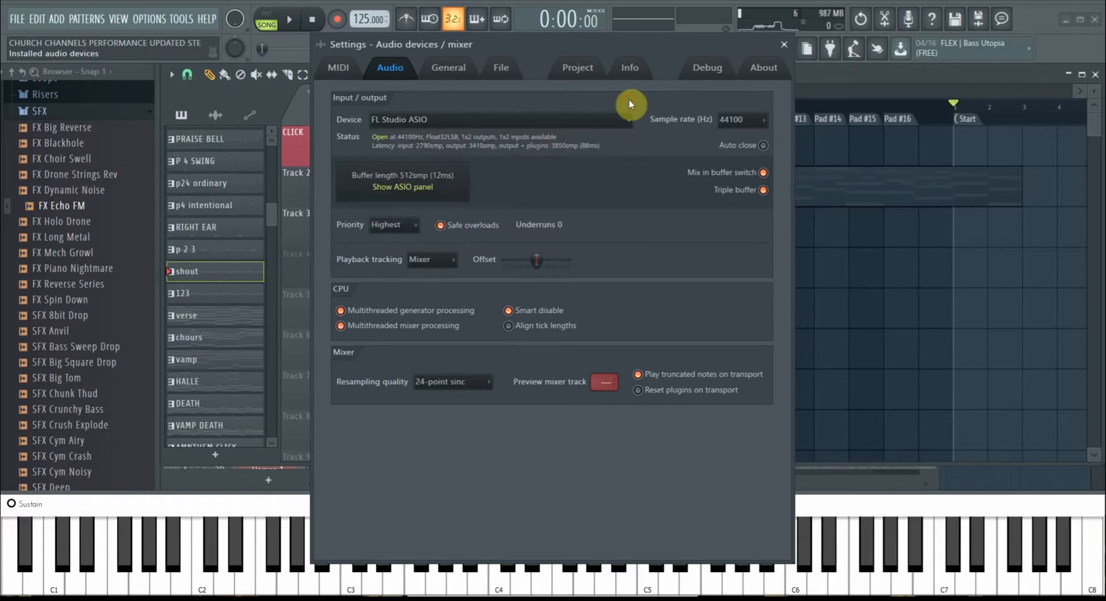
pyautogui.click(786, 46)
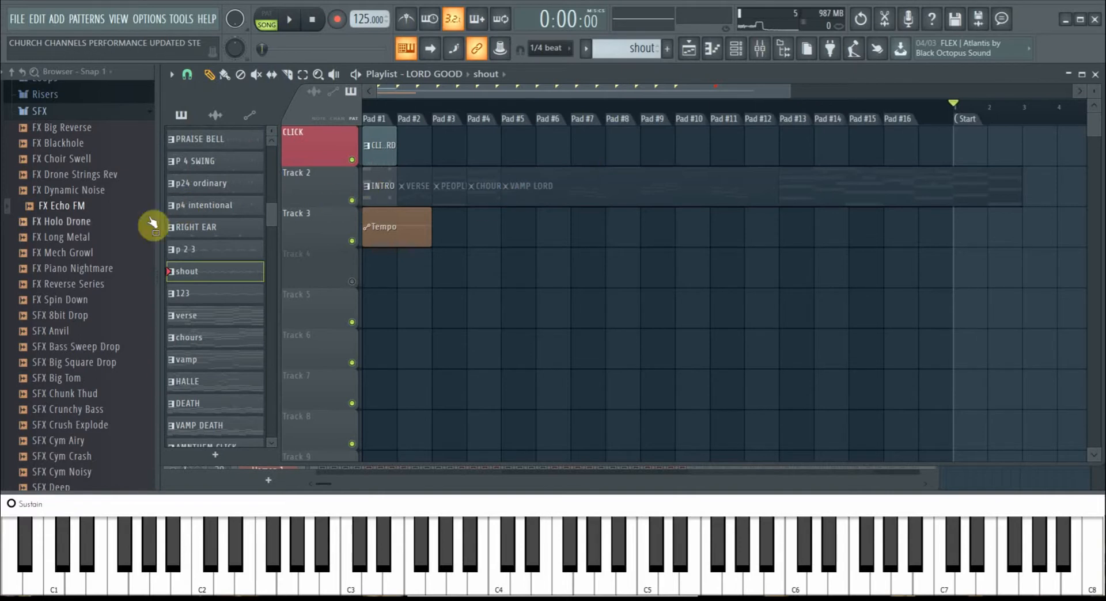
# Step: Rename Track 2 as STEM and give it a green color
pyautogui.rightClick(327, 181)
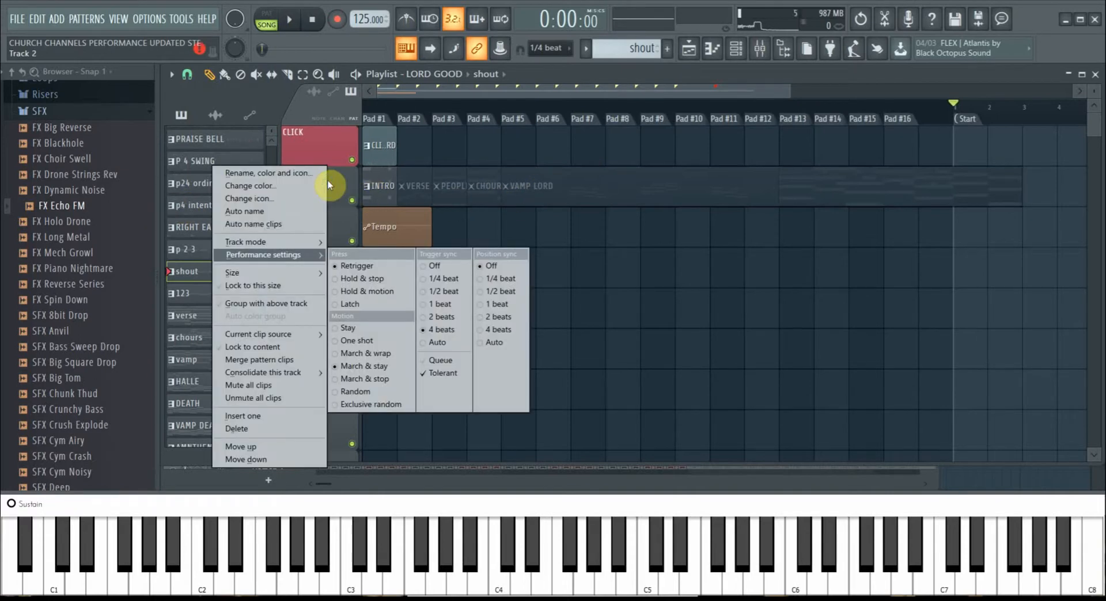
pyautogui.click(285, 174)
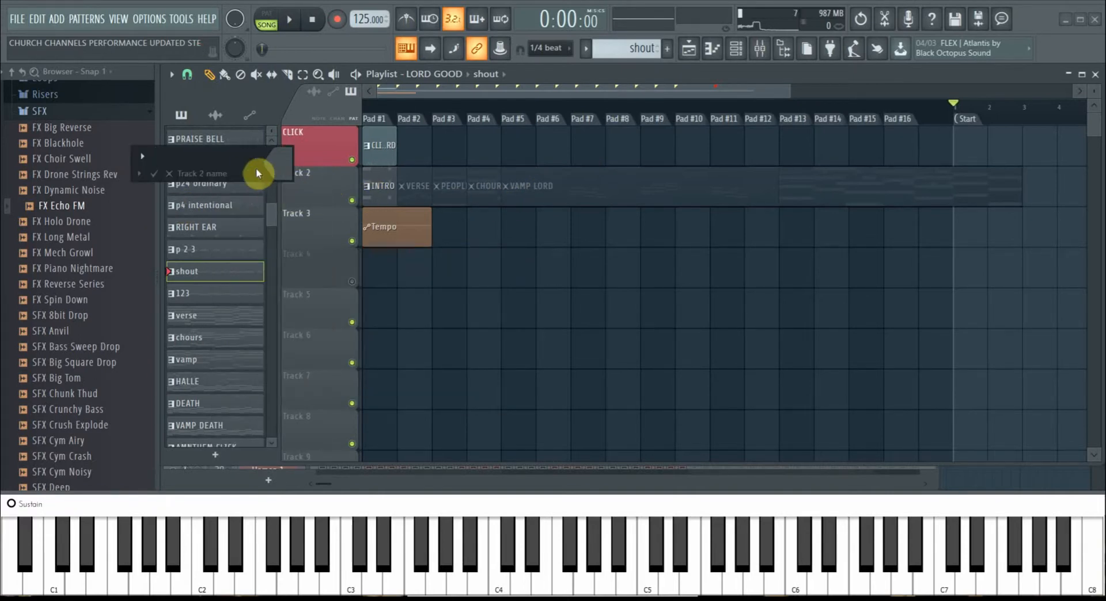
pyautogui.write('STEM')
pyautogui.click(287, 164)
pyautogui.click(357, 165)
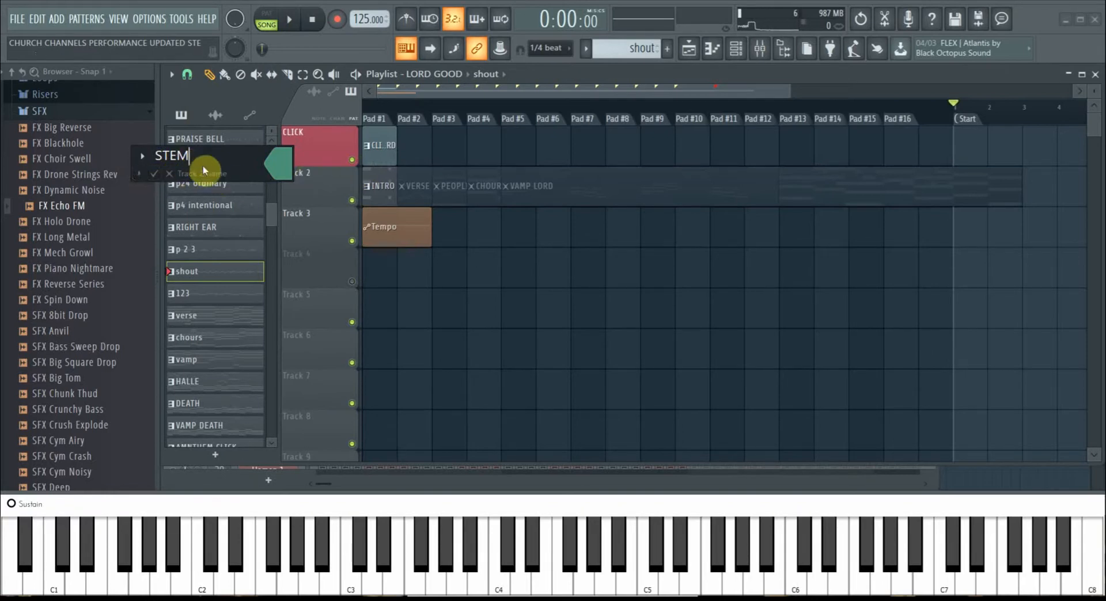
pyautogui.press('Return')
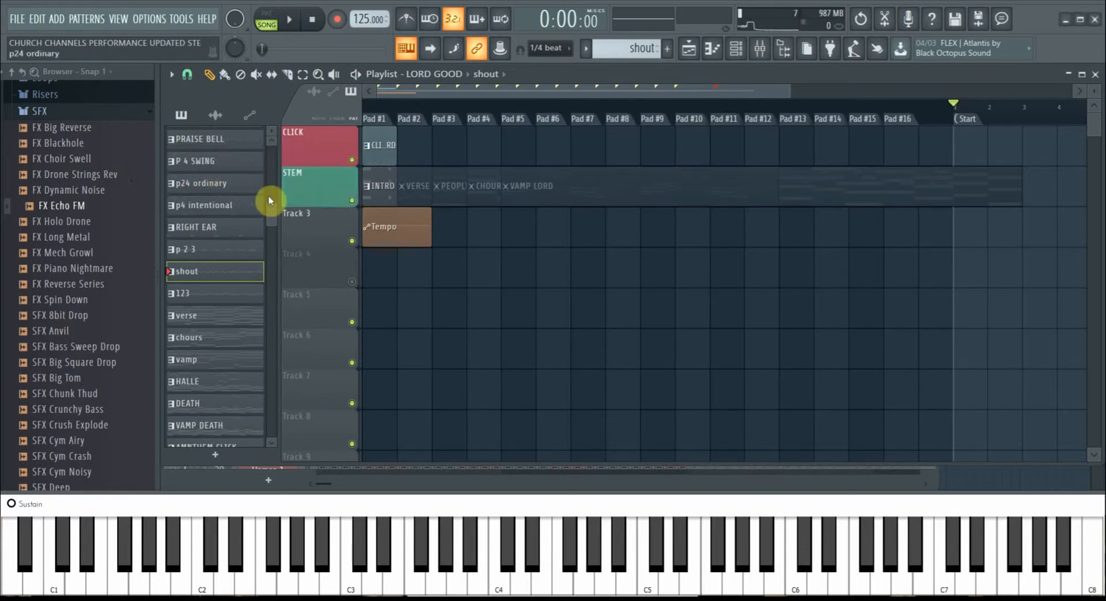
# Step: Color Track 3 purple without giving it a new name
pyautogui.rightClick(305, 226)
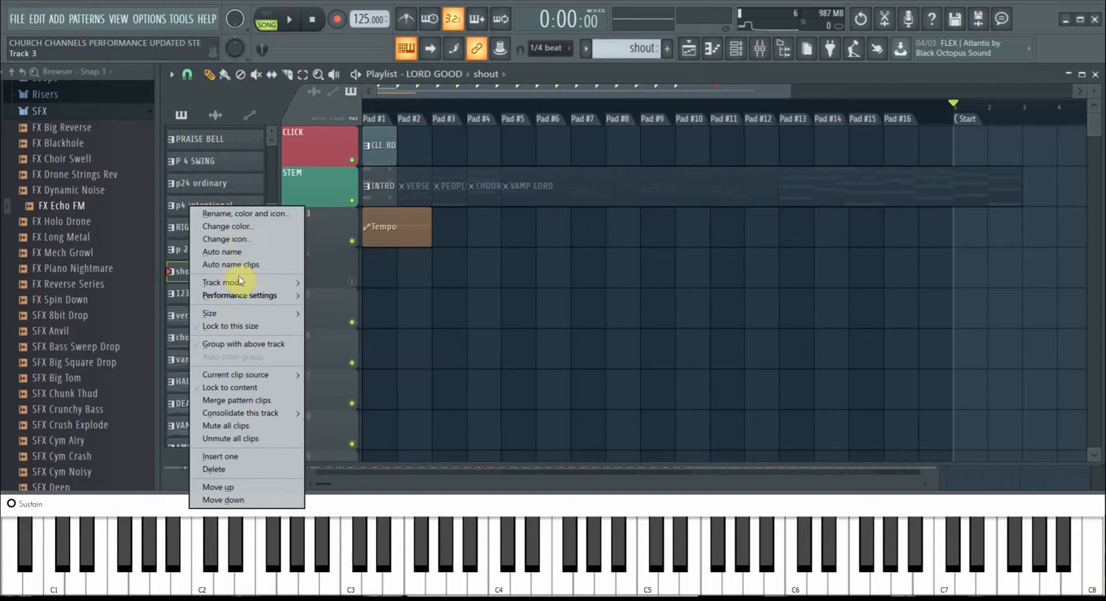
pyautogui.click(270, 214)
pyautogui.click(275, 213)
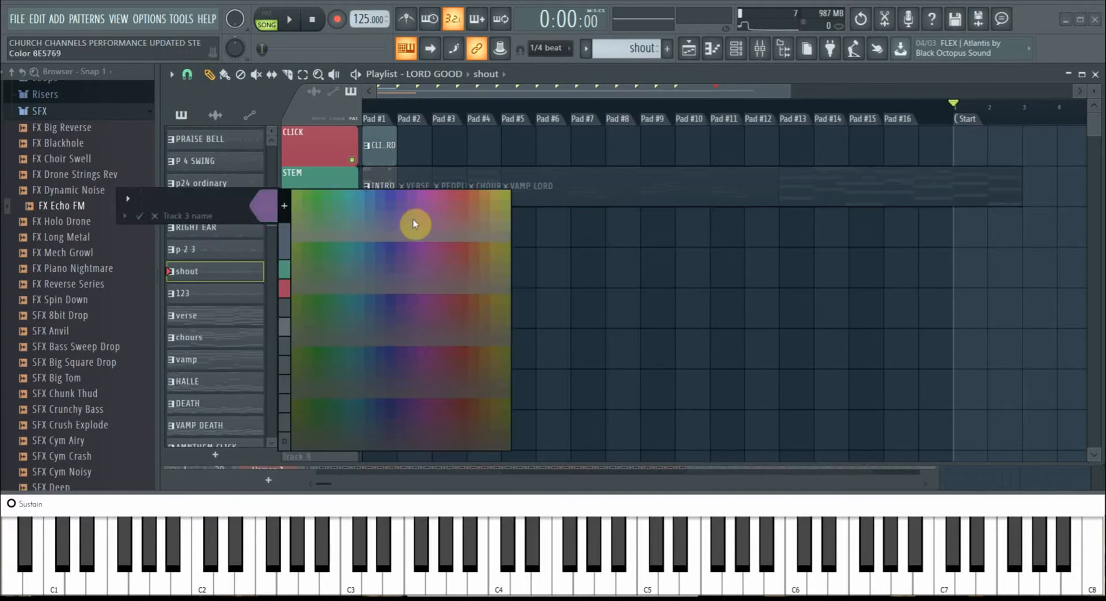
pyautogui.click(436, 219)
pyautogui.press('Return')
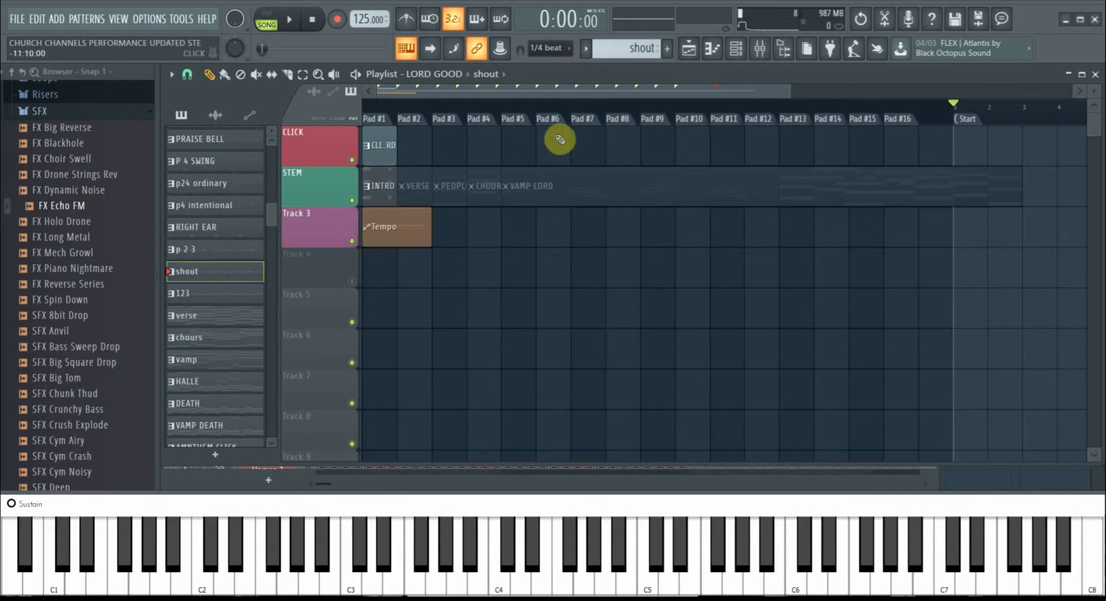
# Step: Switch the playlist to the ANTHEM arrangement, move on to stregnth, and check Track 2's performance settings
pyautogui.click(464, 73)
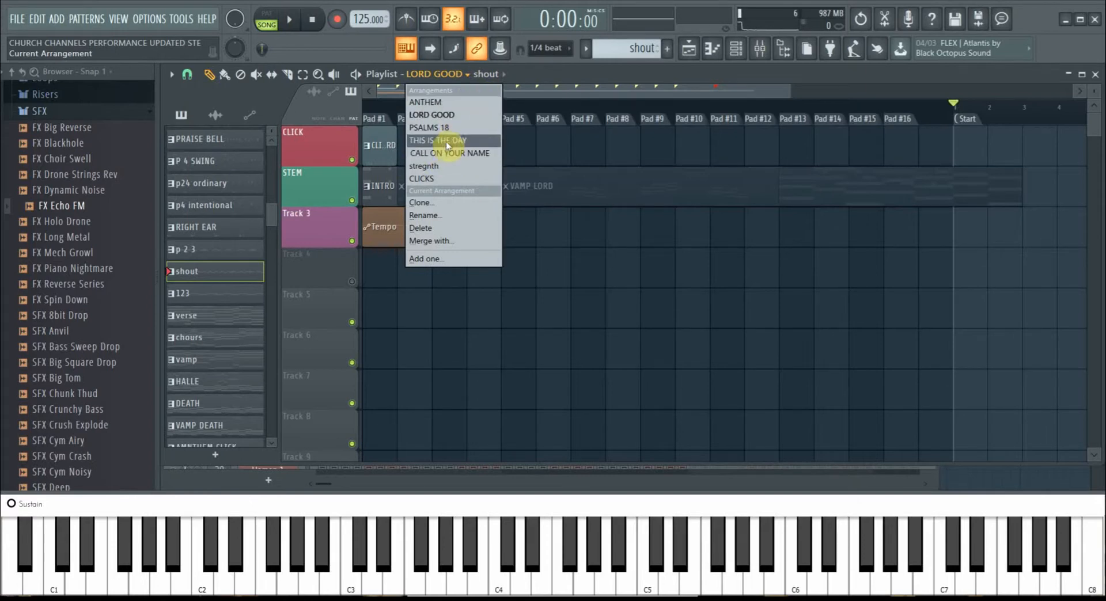
pyautogui.click(445, 106)
pyautogui.click(413, 80)
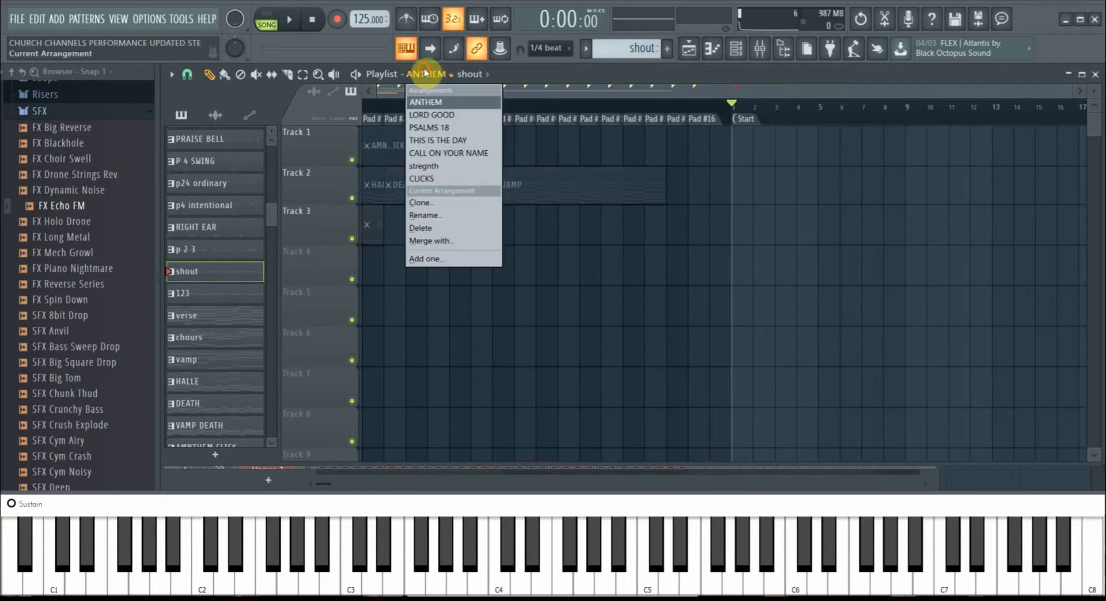
pyautogui.click(450, 166)
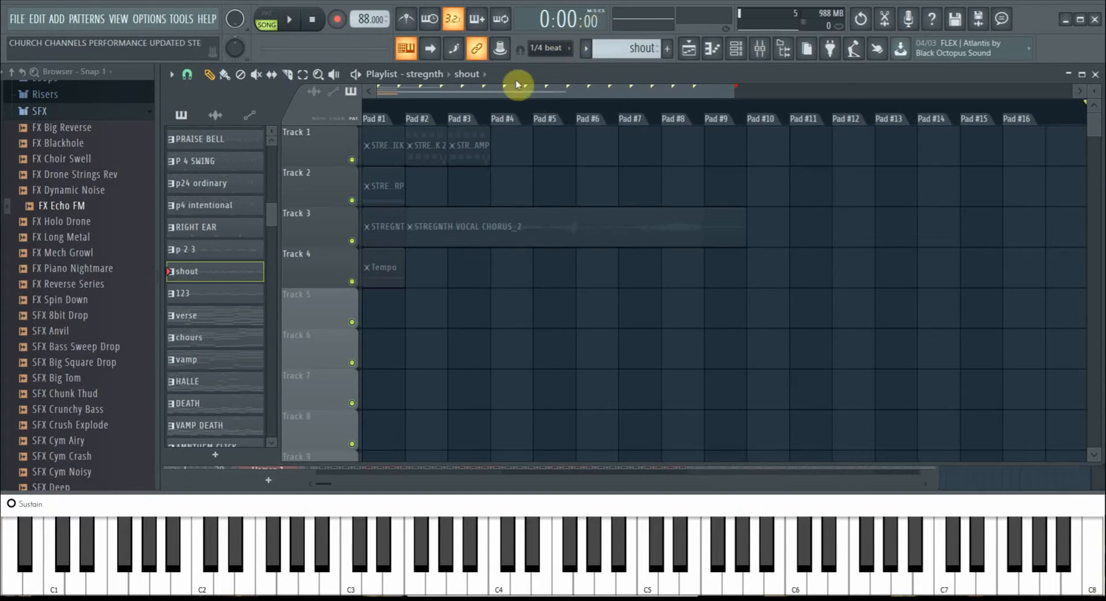
pyautogui.rightClick(301, 197)
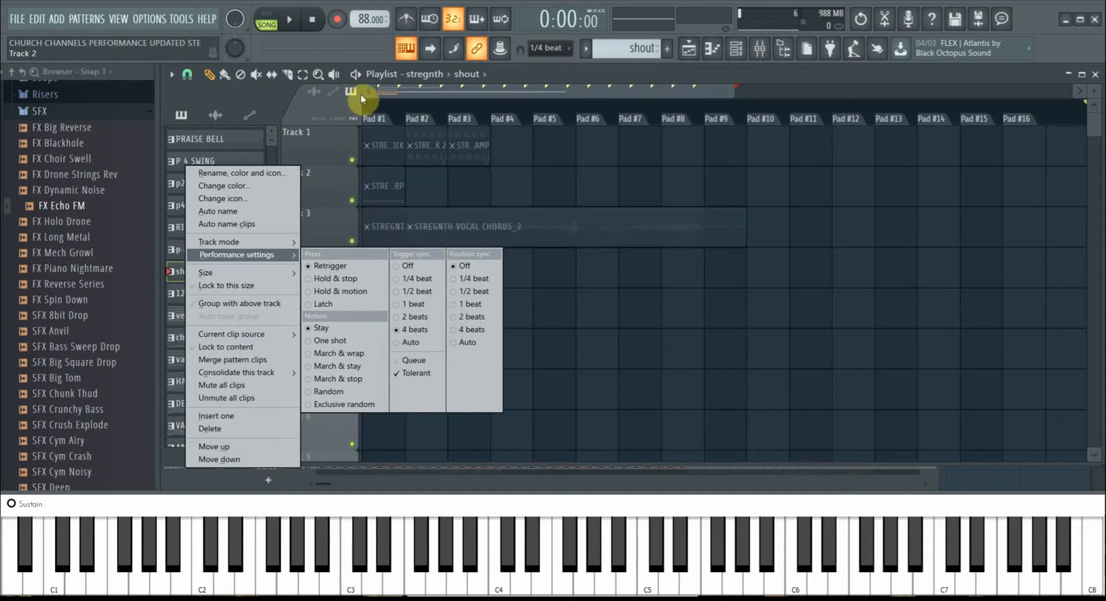
pyautogui.click(434, 86)
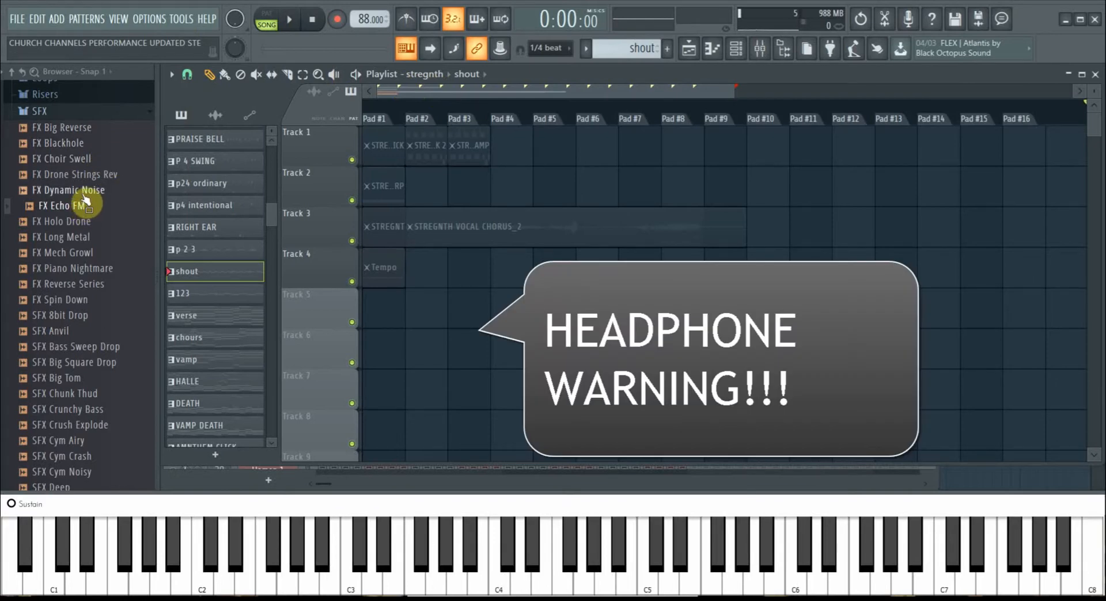
# Step: Preview the FX Dynamic Noise and FX Drone Strings Rev samples, and play the stregnth arrangement in performance mode until stopping it
pyautogui.click(94, 187)
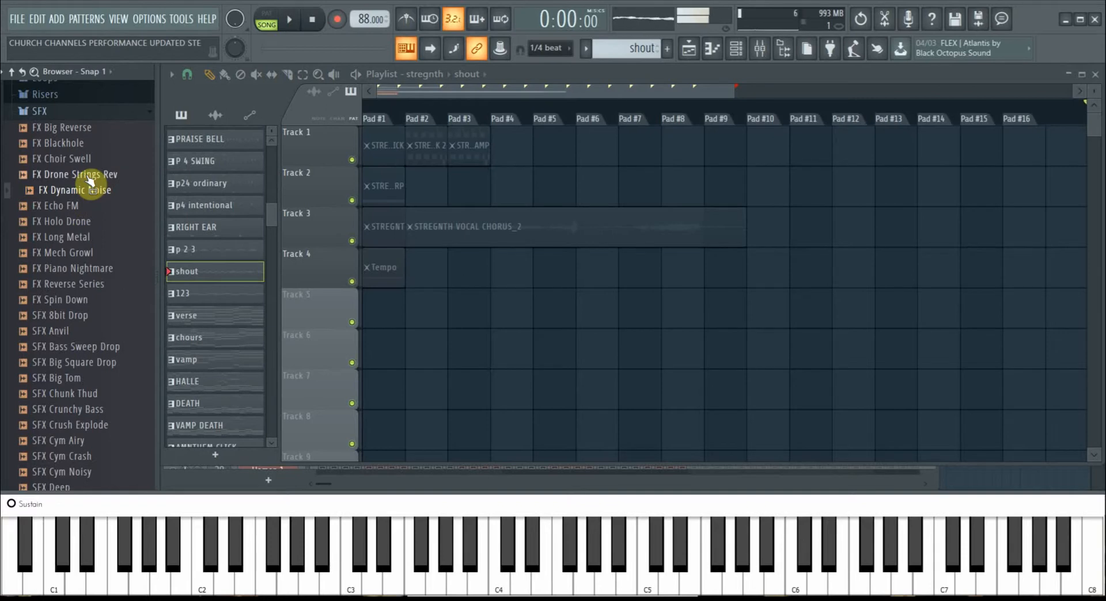
pyautogui.click(87, 175)
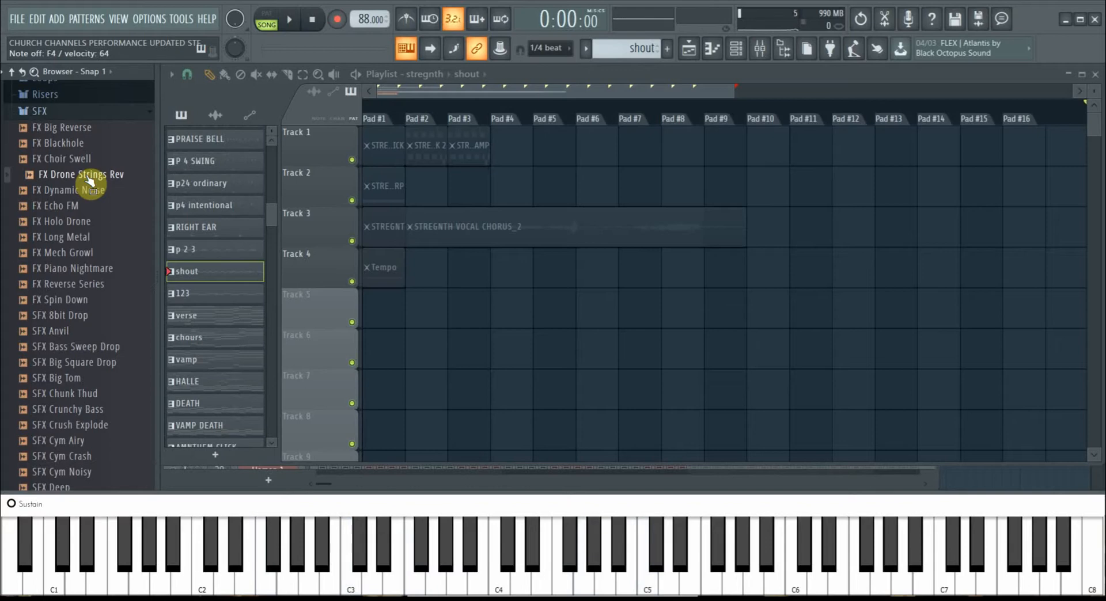
pyautogui.press('space')
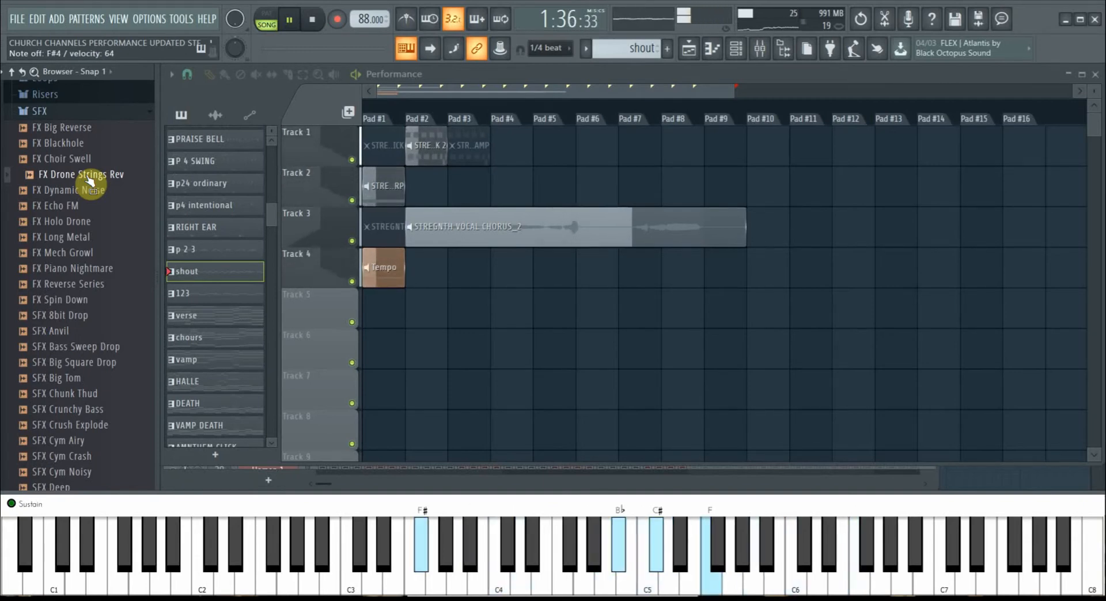
pyautogui.press('space')
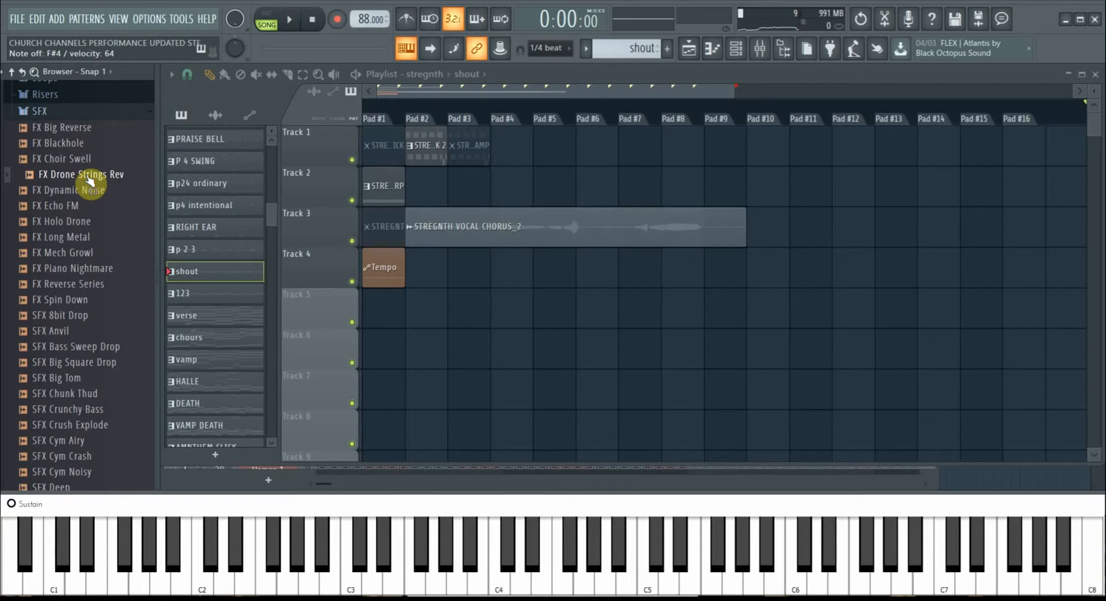
# Step: Find the Grand Piano #2 channel in the channel rack, select it for live playing and open its instrument window
pyautogui.click(748, 55)
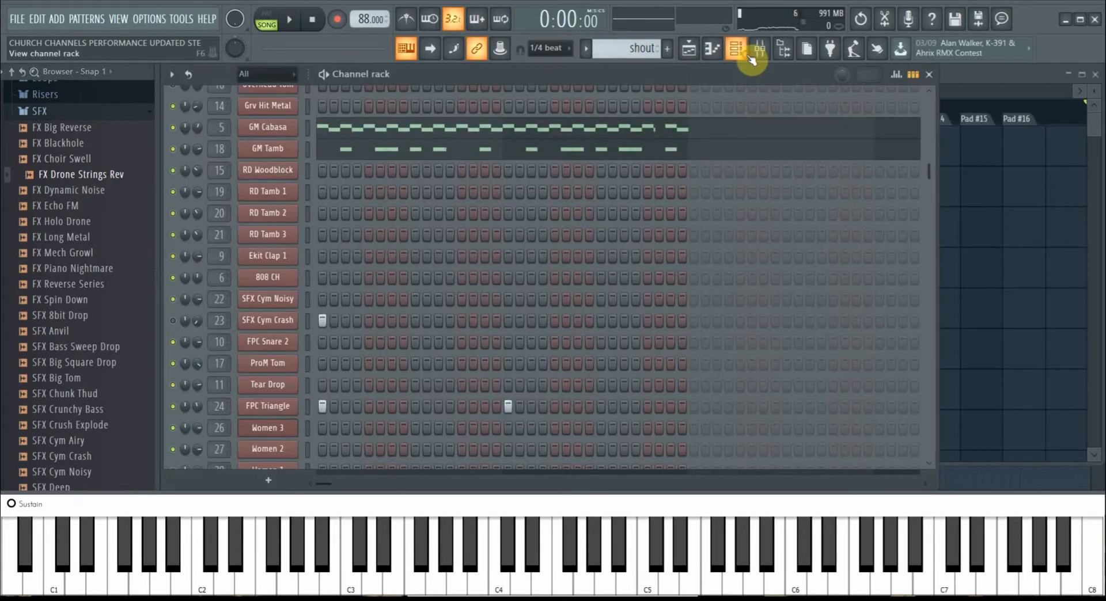
pyautogui.scroll(-10, 472, 225)
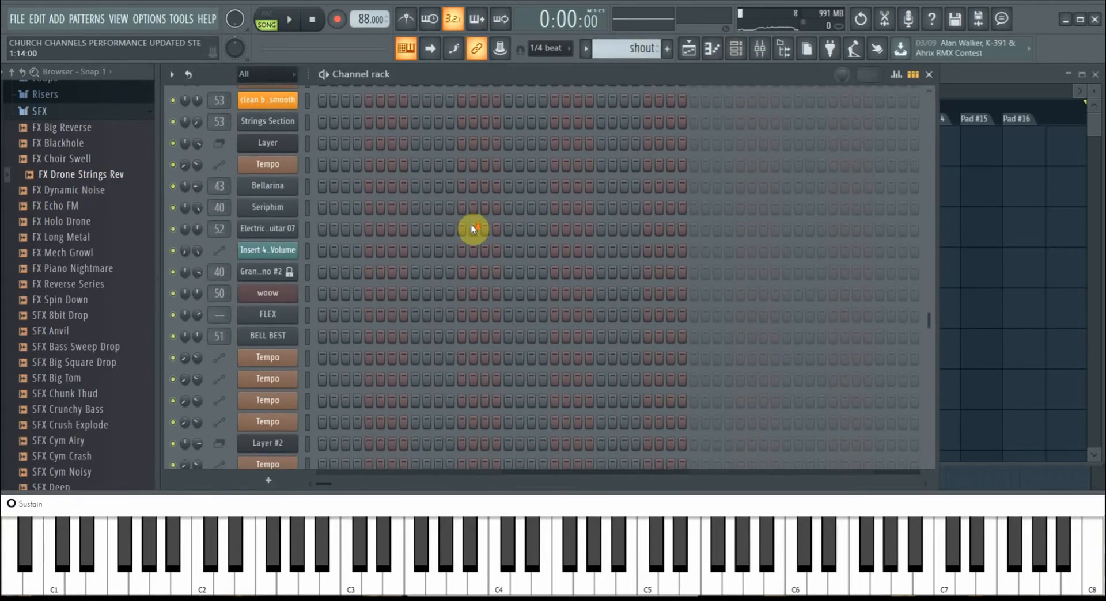
pyautogui.scroll(-16, 472, 224)
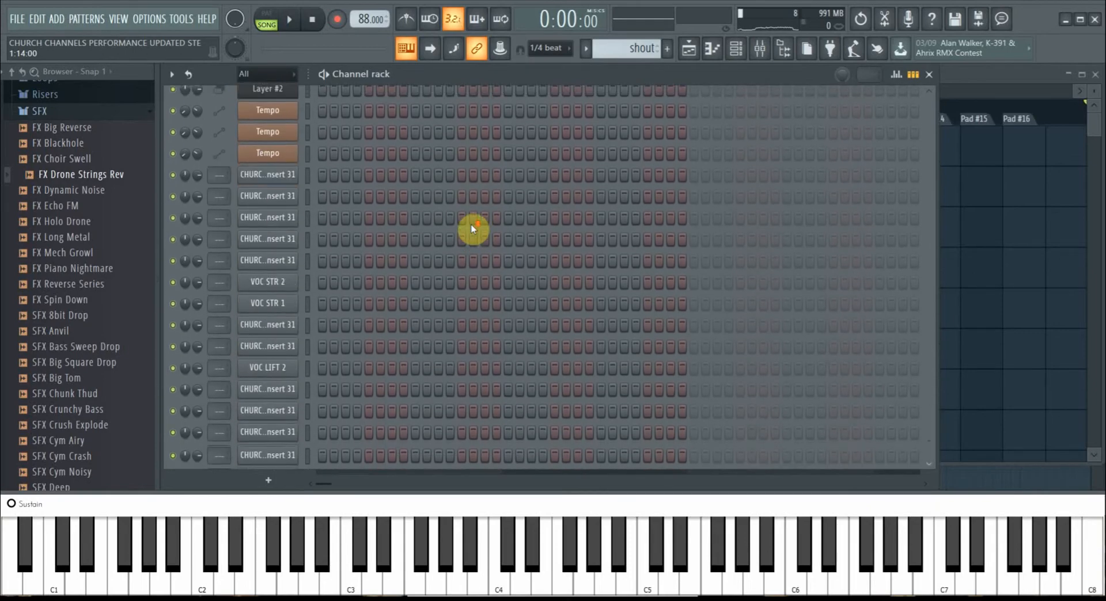
pyautogui.scroll(-6, 471, 223)
pyautogui.scroll(17, 471, 224)
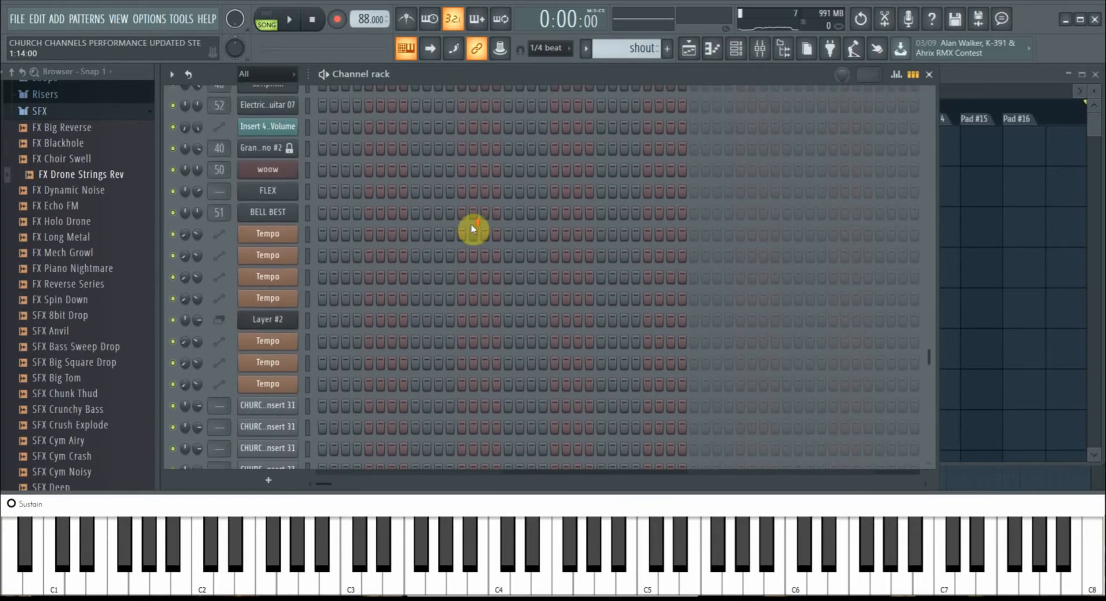
pyautogui.click(303, 149)
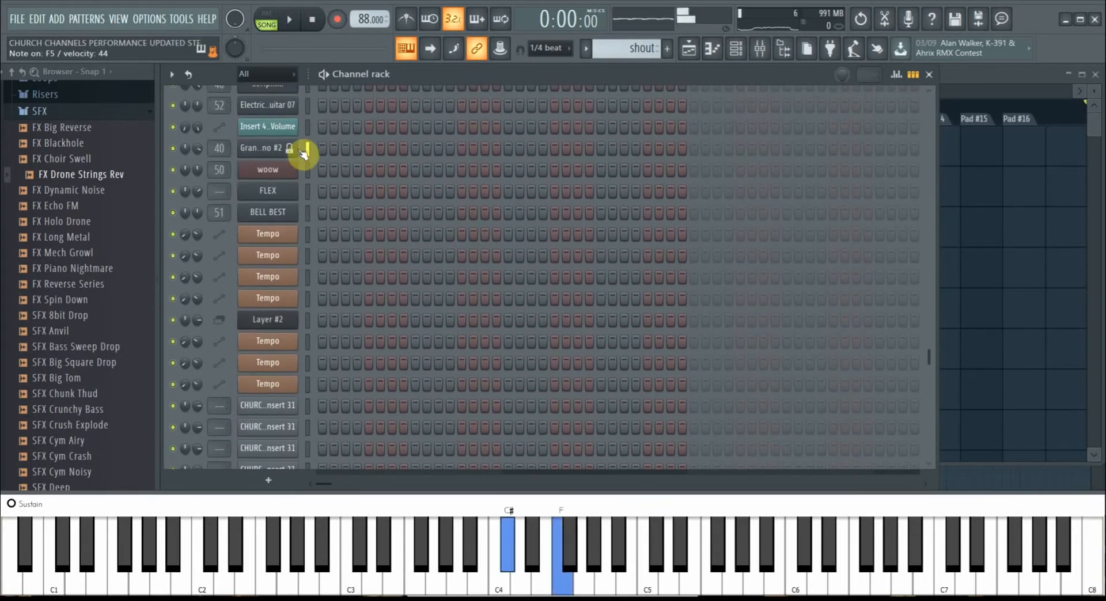
pyautogui.click(272, 150)
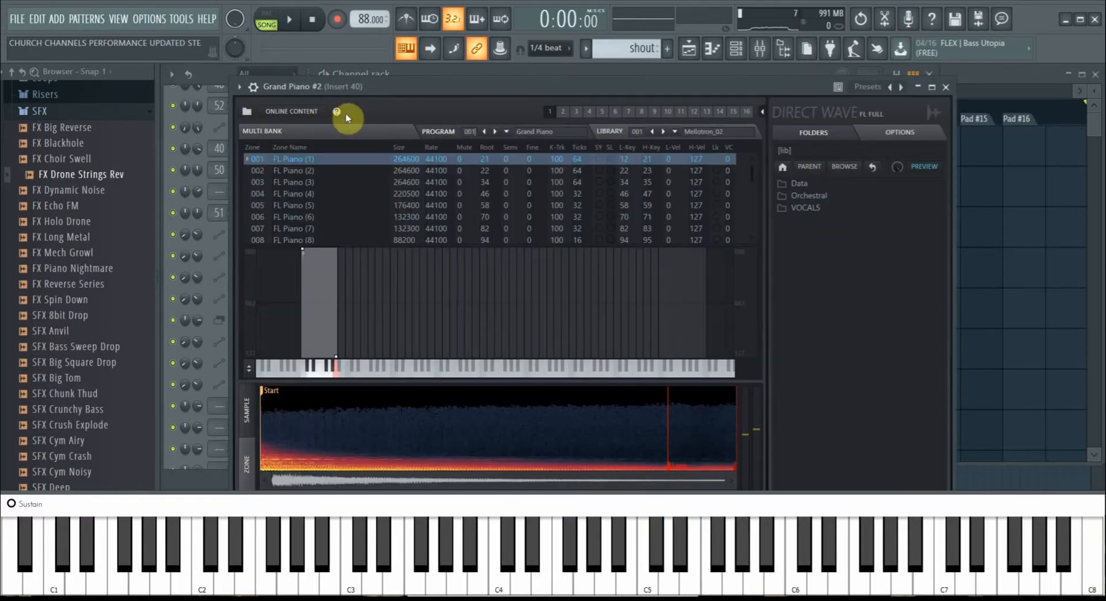
# Step: Examine the master, LFO and effect settings of Grand Piano #2, and bring the playlist back to the front
pyautogui.moveTo(428, 85); pyautogui.dragTo(456, 73)
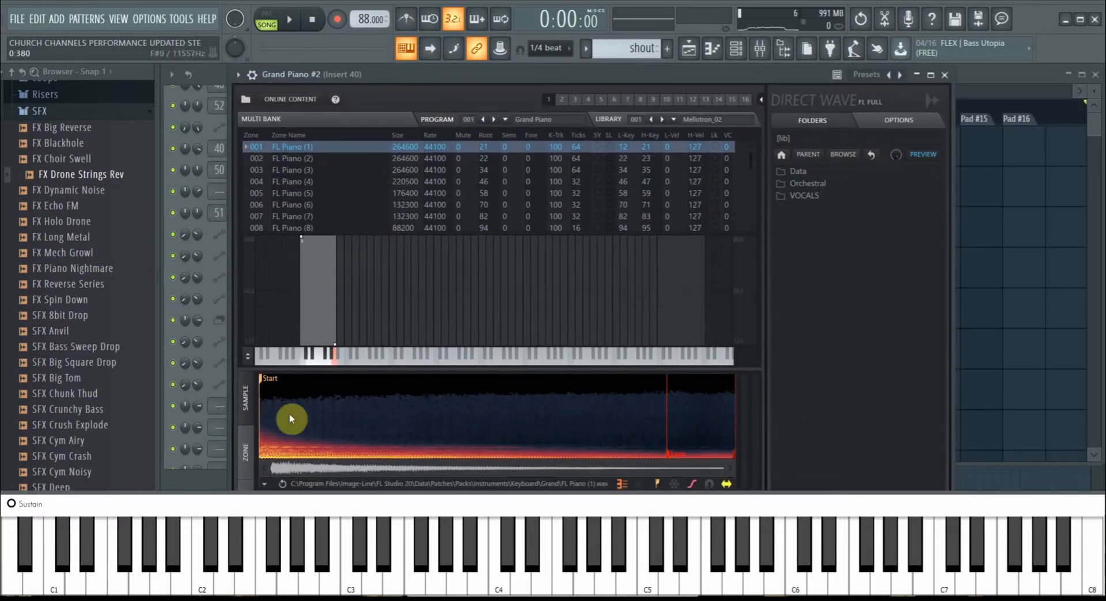
pyautogui.click(243, 485)
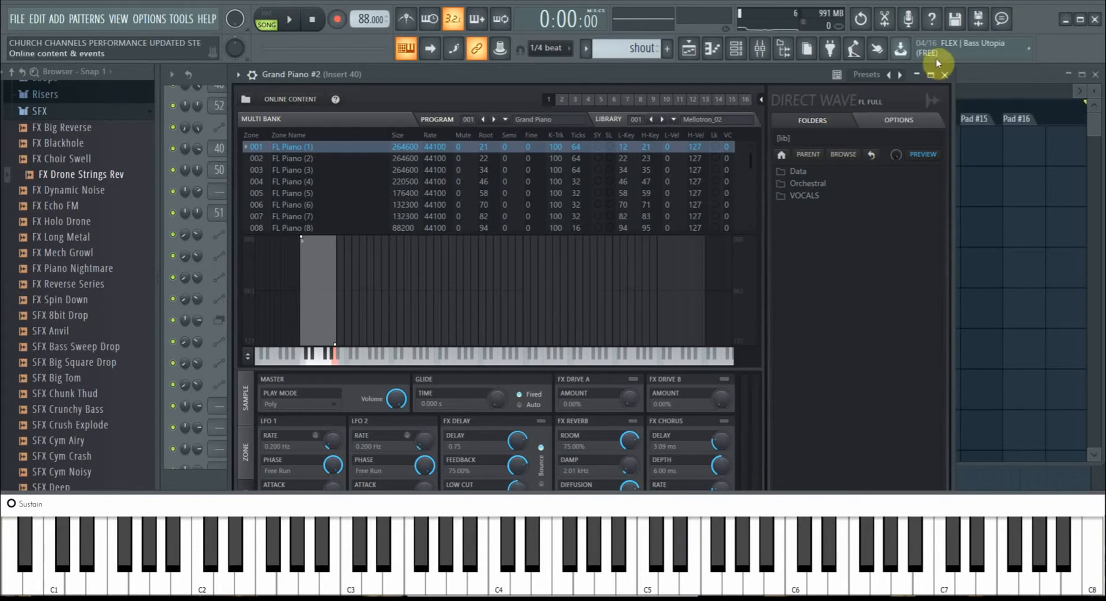
pyautogui.click(992, 67)
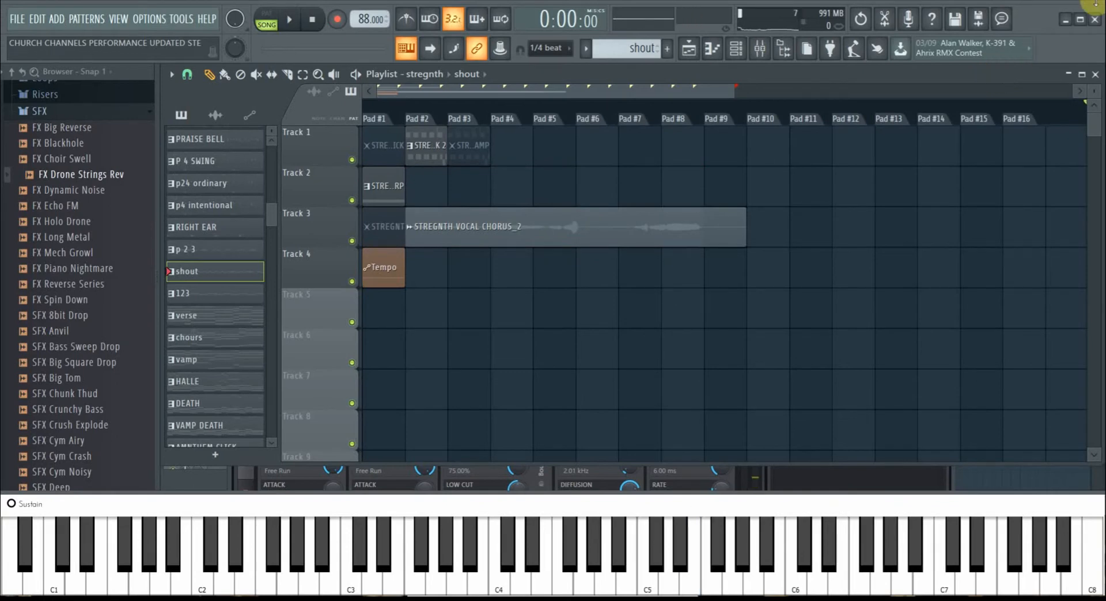
# Step: Look through the mixer inserts from the first drum tracks to Grand Piano and B4 II, and return to the playlist
pyautogui.click(768, 55)
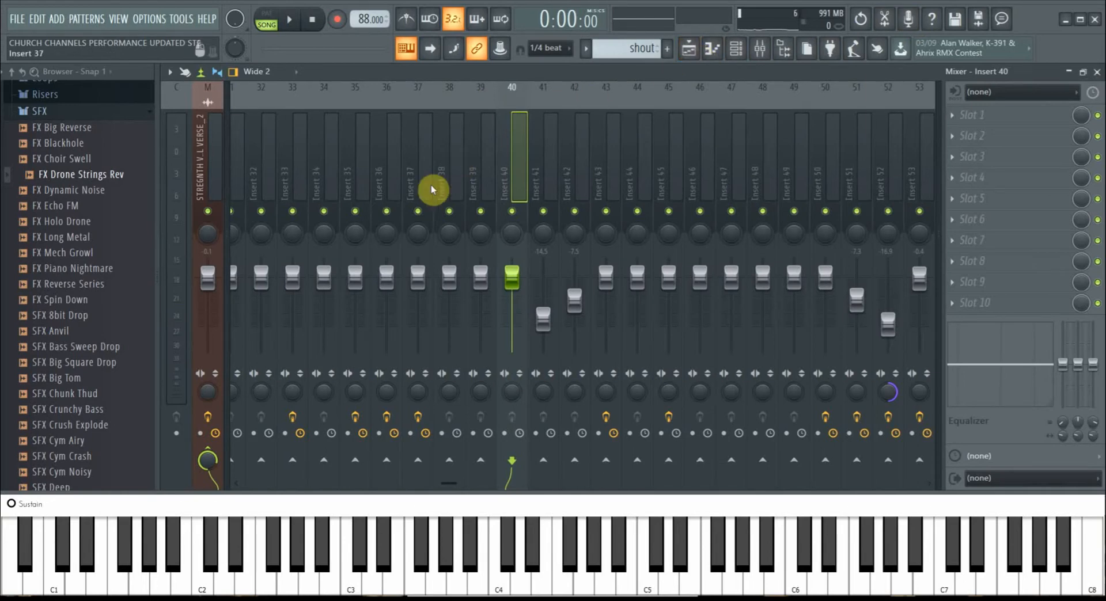
pyautogui.moveTo(451, 483); pyautogui.dragTo(242, 483)
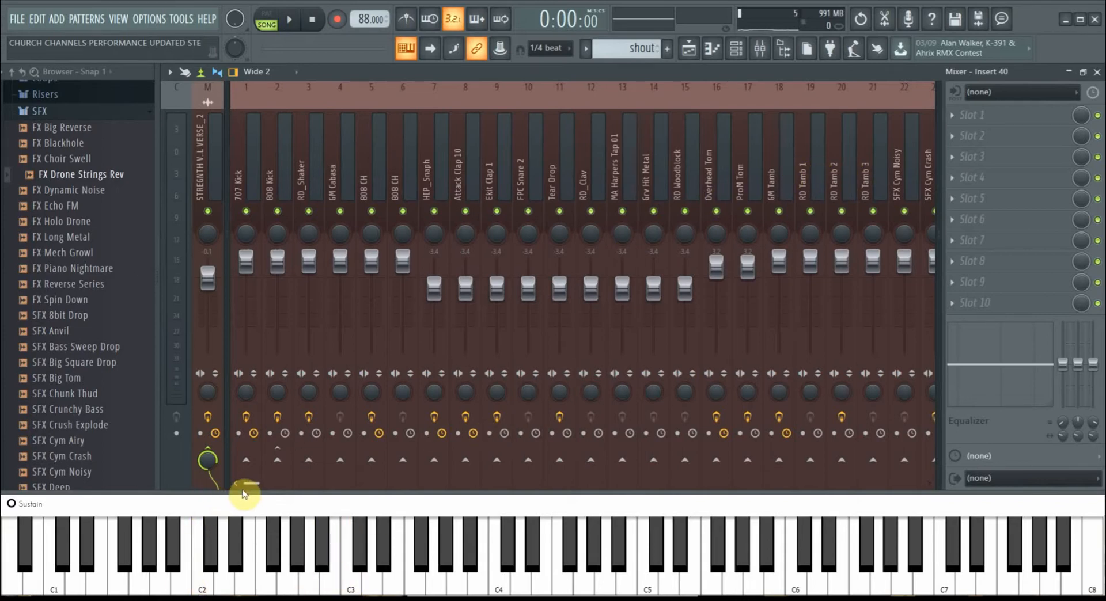
pyautogui.moveTo(243, 493); pyautogui.dragTo(323, 486)
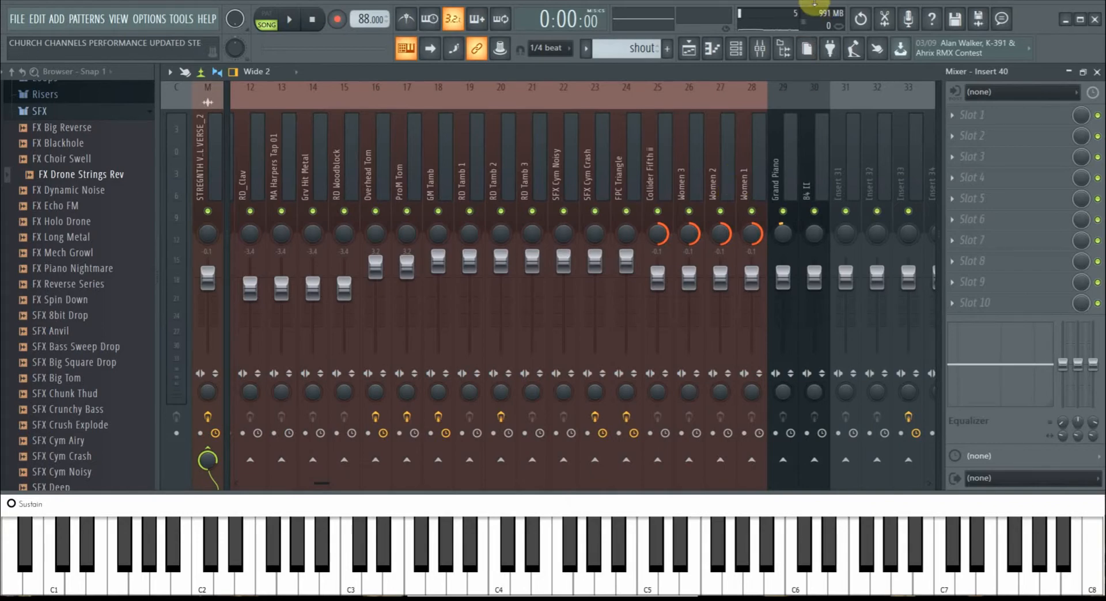
pyautogui.click(760, 49)
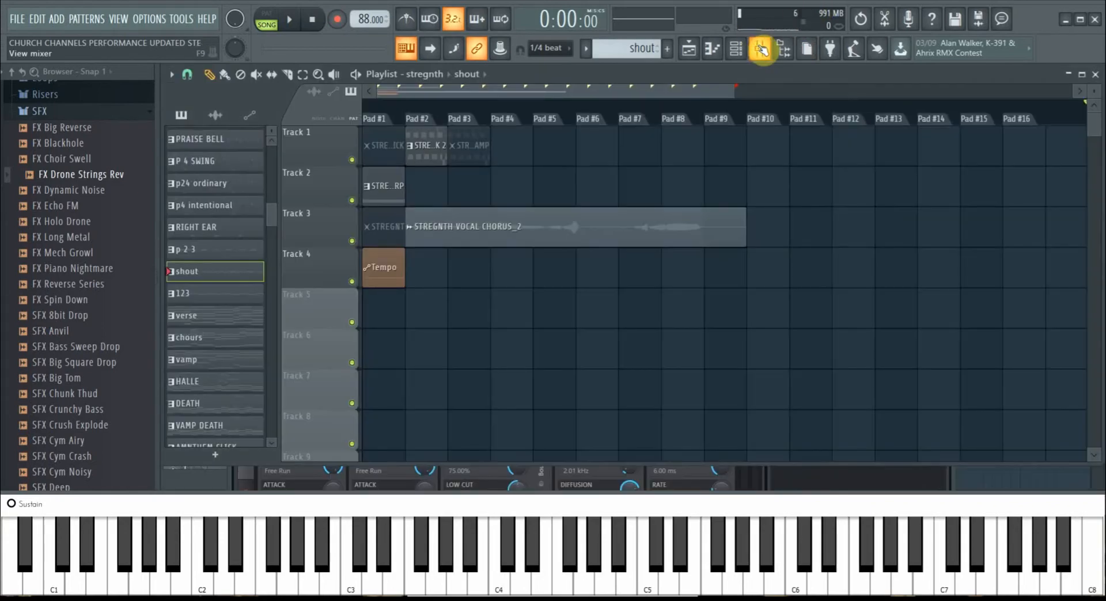
# Step: Review the channel rack from Grand Piano #2 up to the 707 Kick, and bring the playlist back to the front
pyautogui.click(736, 48)
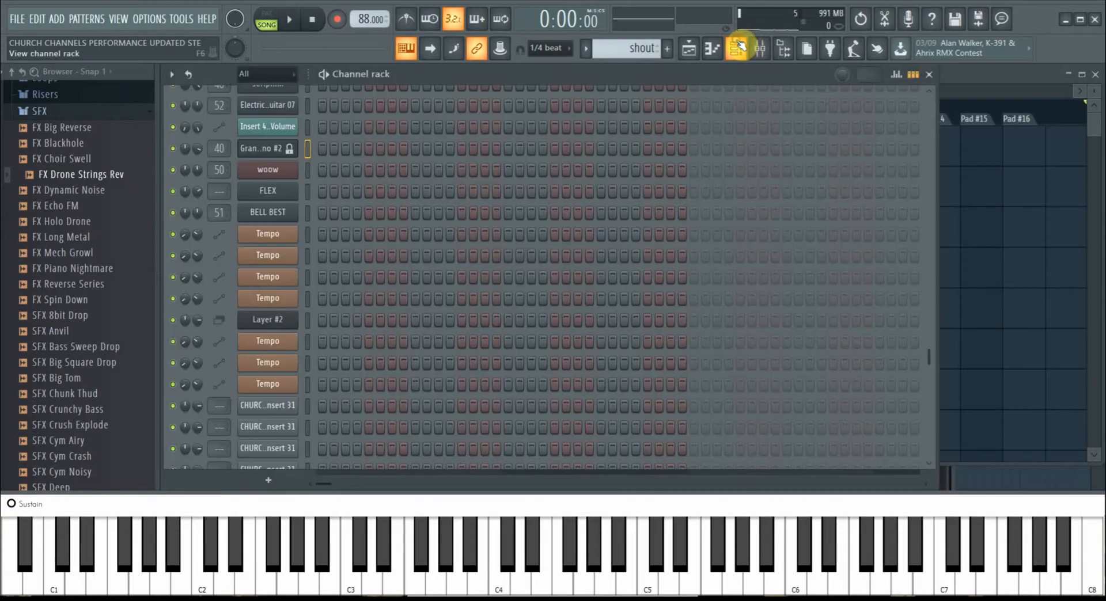
pyautogui.scroll(10, 522, 251)
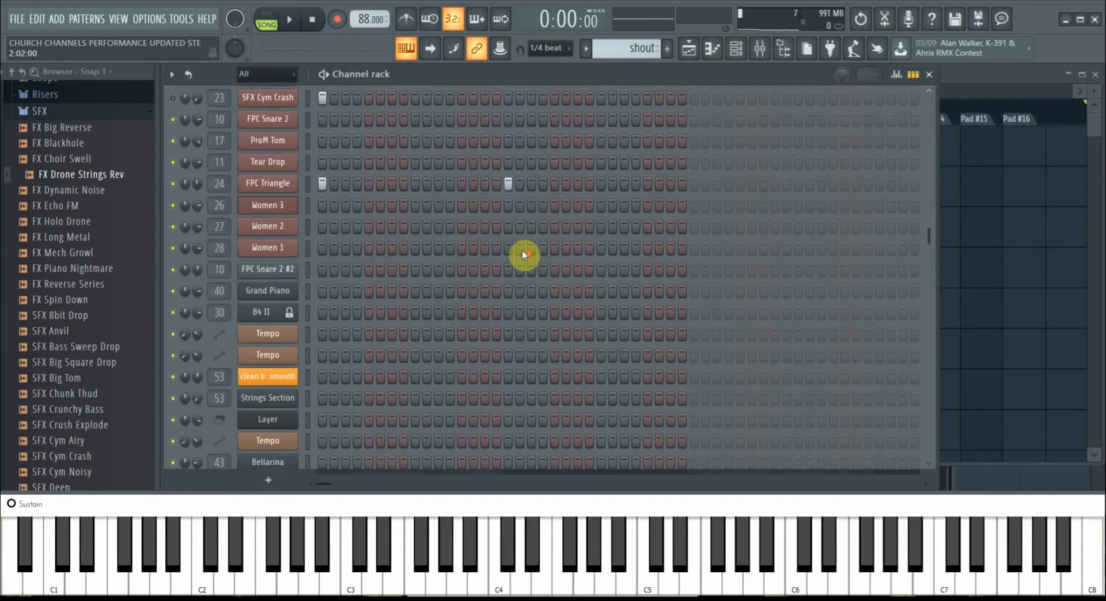
pyautogui.scroll(5, 522, 251)
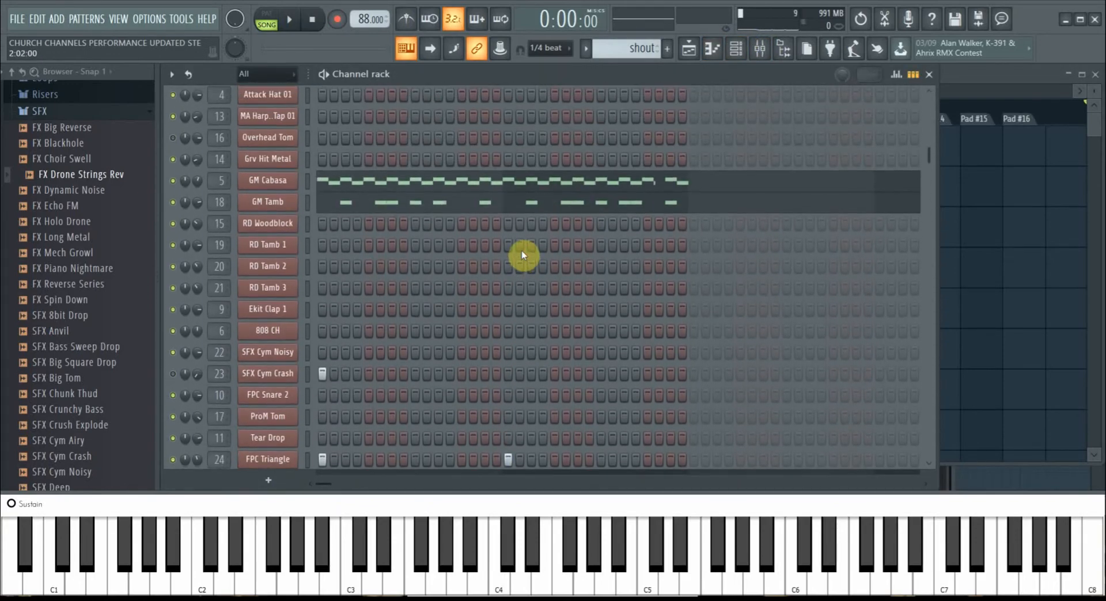
pyautogui.scroll(3, 522, 251)
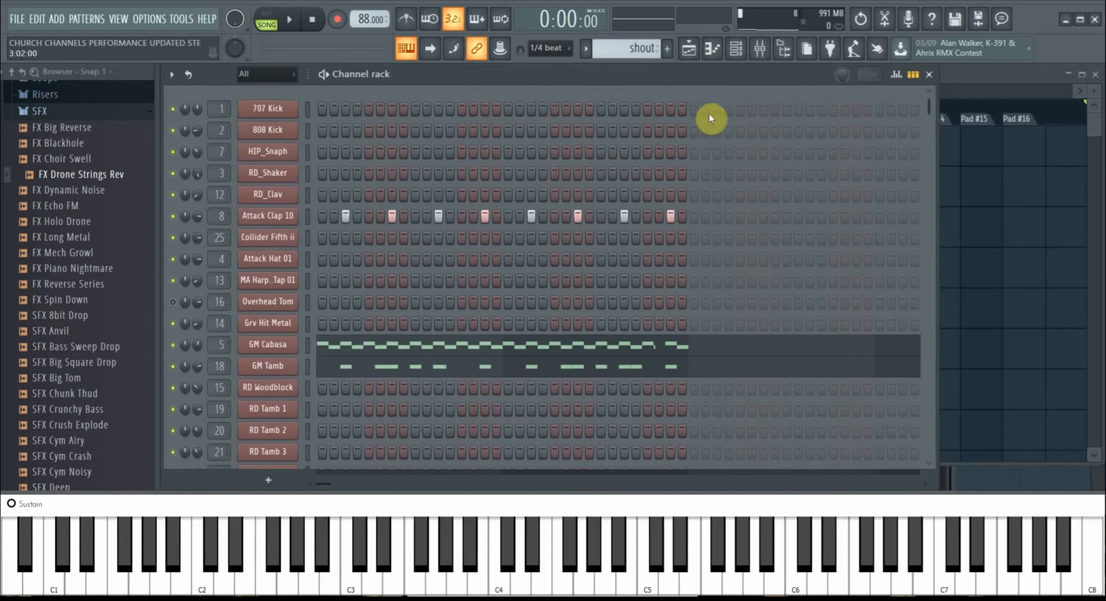
pyautogui.click(688, 48)
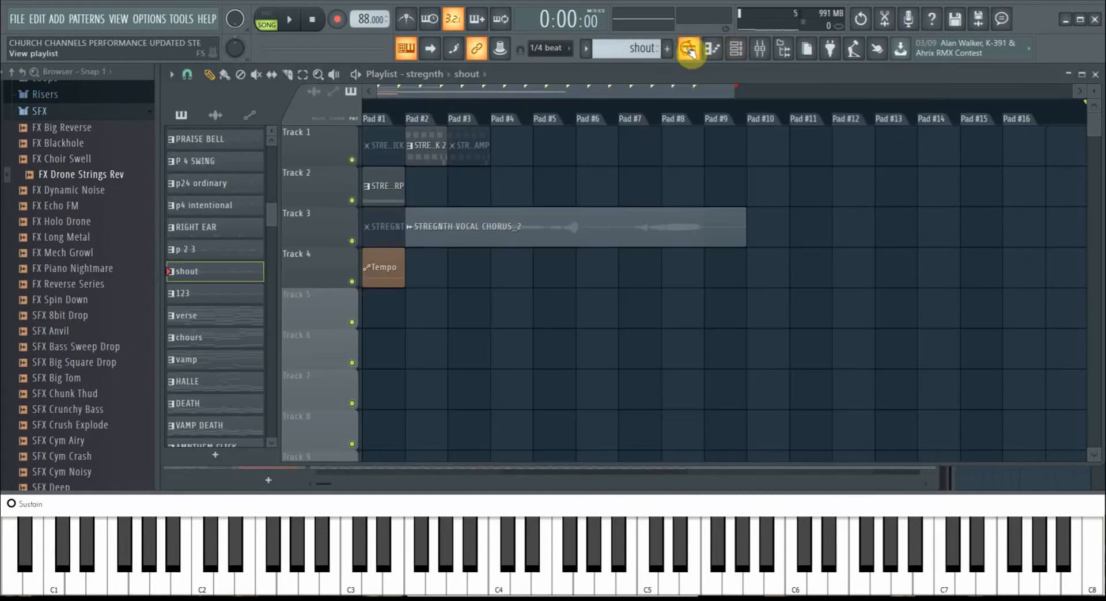
# Step: Switch the playlist to the CLICKS arrangement and play it in performance mode with live piano notes until stopping it
pyautogui.click(437, 81)
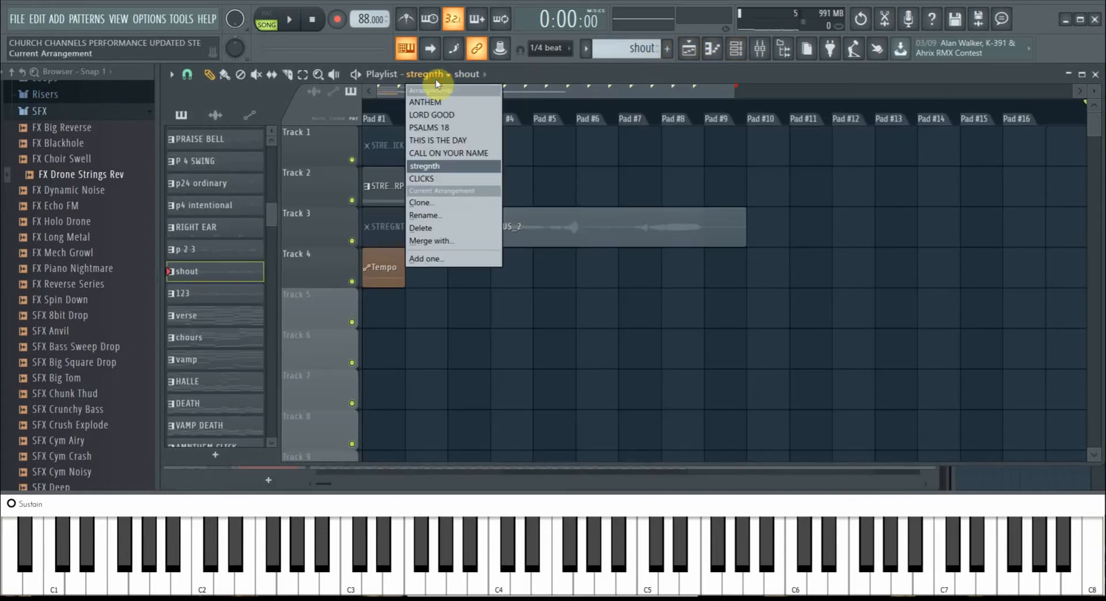
pyautogui.click(431, 176)
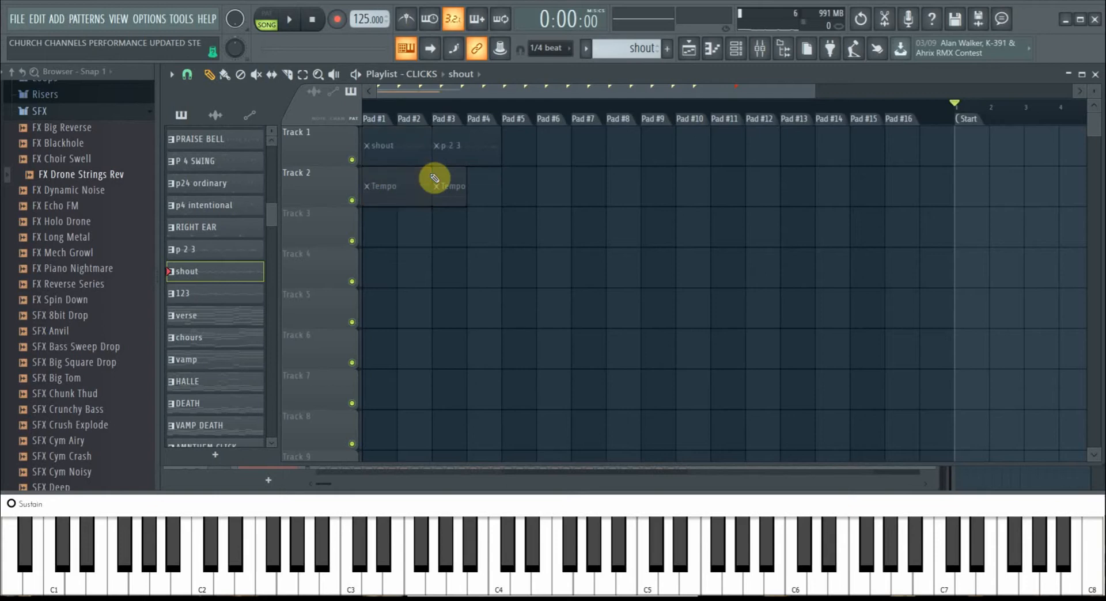
pyautogui.press('space')
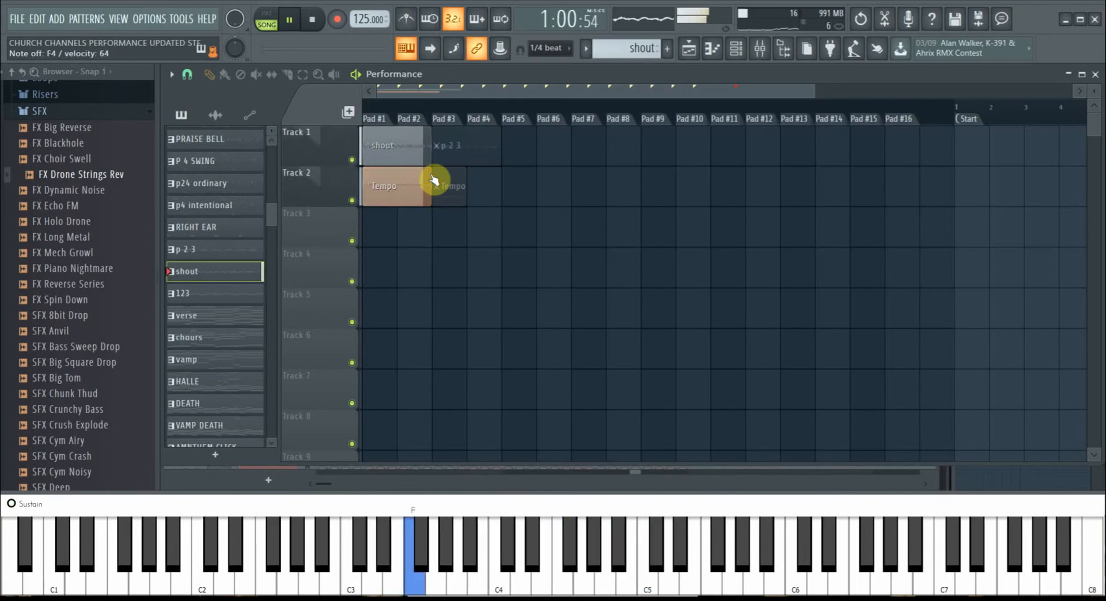
pyautogui.press('space')
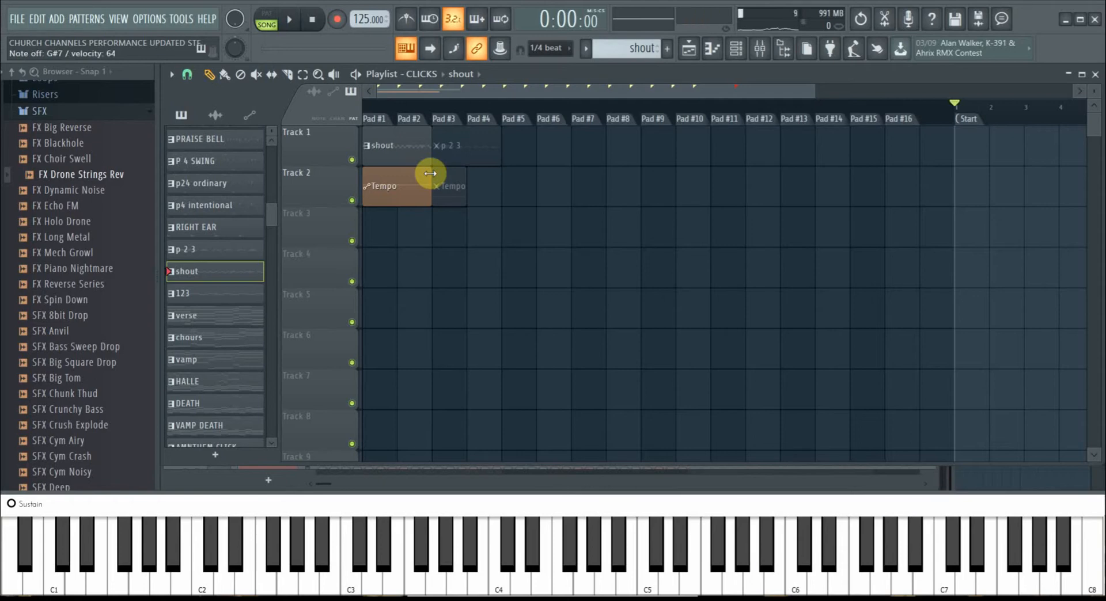
# Step: Find the clean bright smooth channel in the channel rack and open its Sytrus instrument window
pyautogui.click(741, 56)
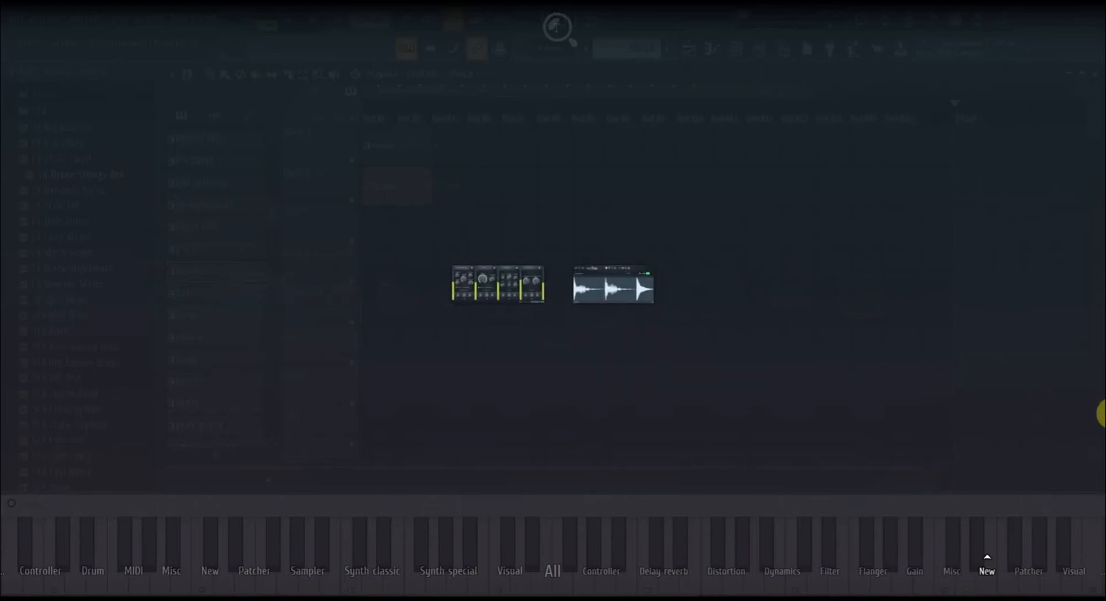
pyautogui.click(1103, 414)
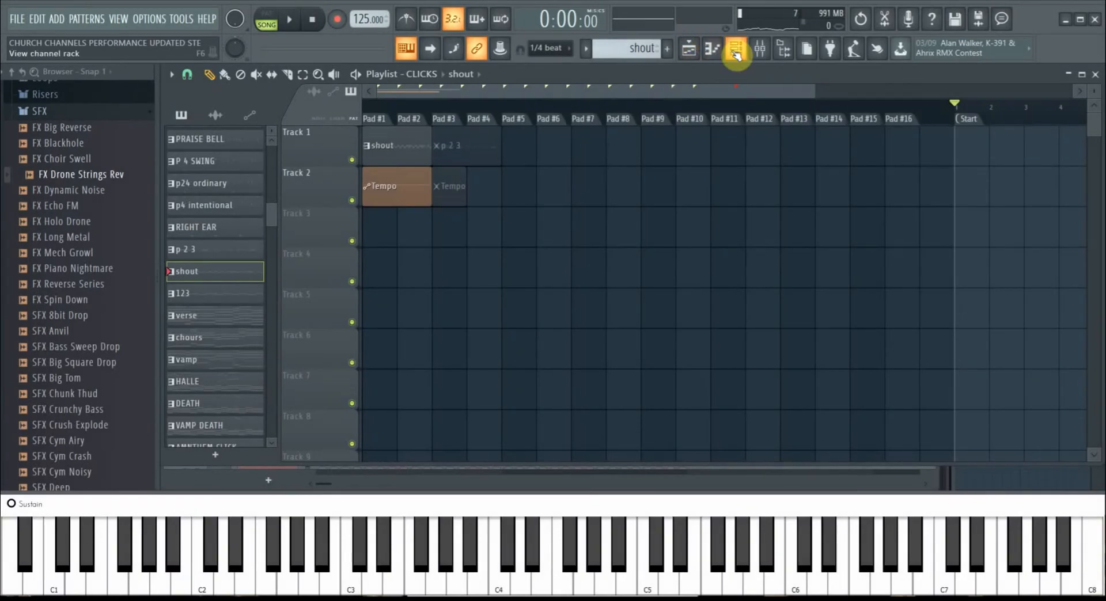
pyautogui.click(736, 54)
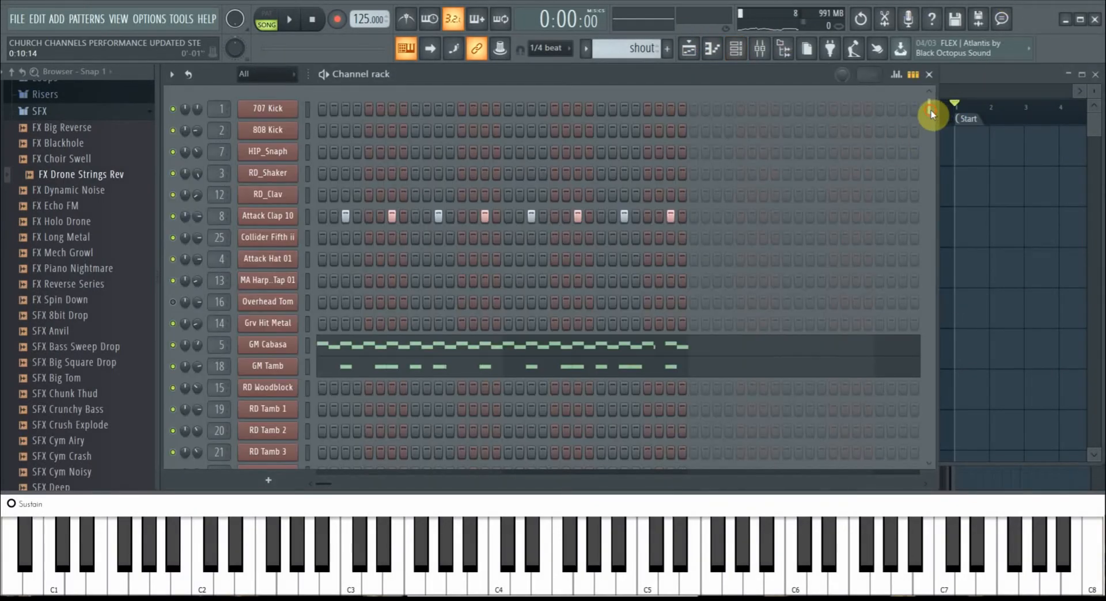
pyautogui.moveTo(931, 110); pyautogui.dragTo(848, 314)
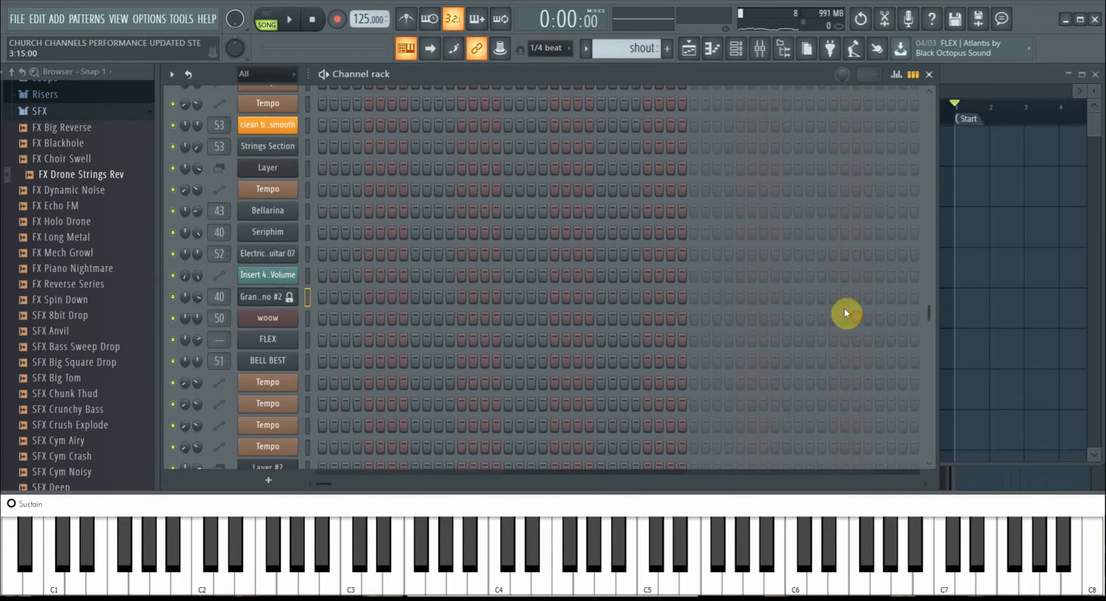
pyautogui.click(271, 128)
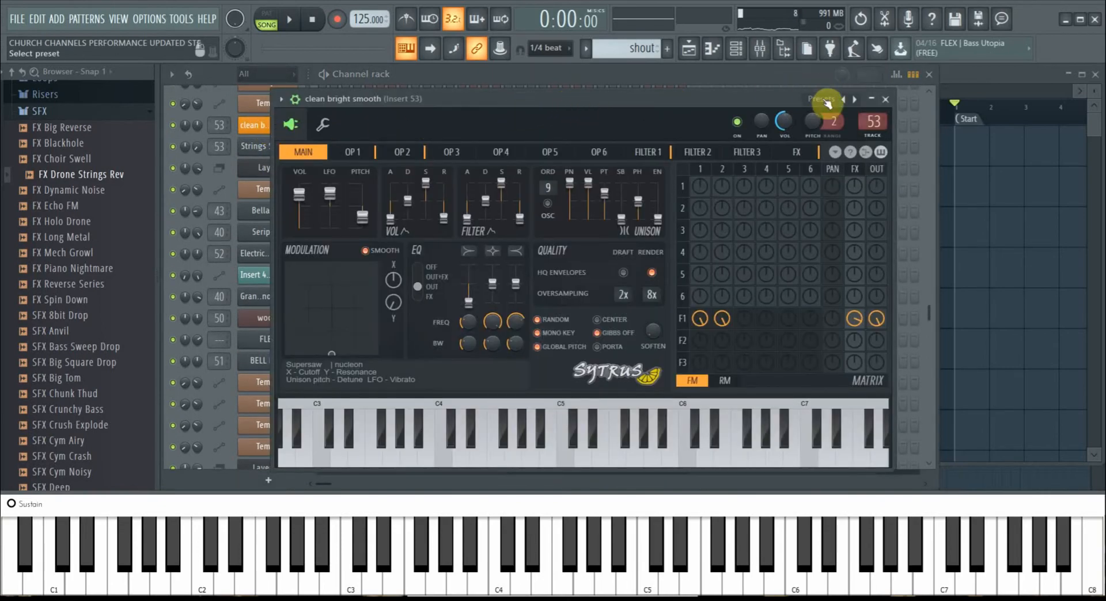
# Step: Browse the whole Sytrus preset list without choosing a preset, and inspect the effects on mixer insert 53
pyautogui.click(852, 102)
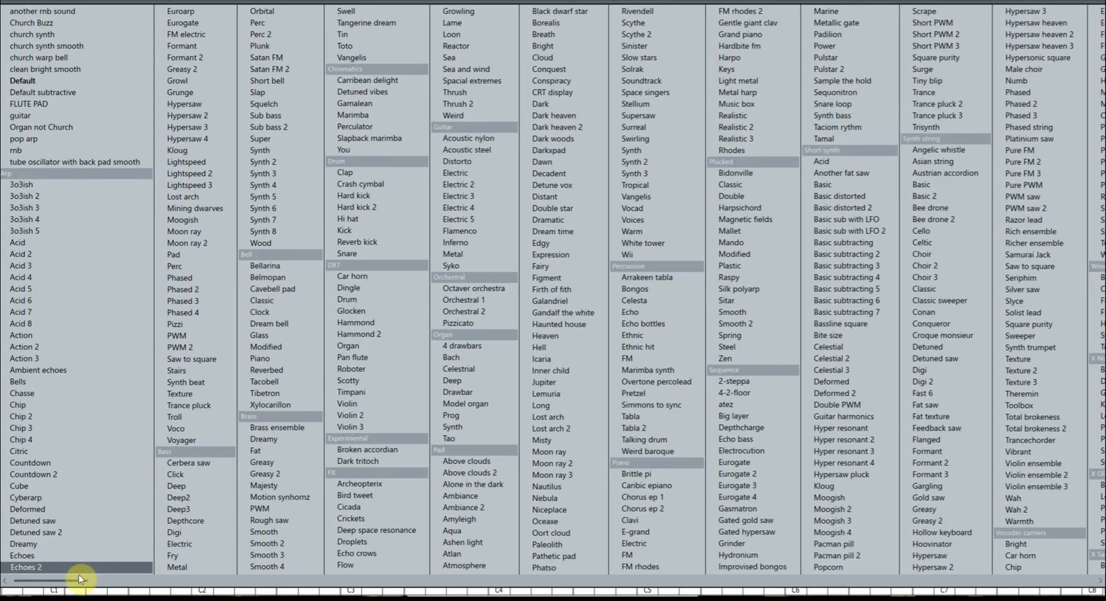
pyautogui.moveTo(77, 582); pyautogui.dragTo(1080, 582)
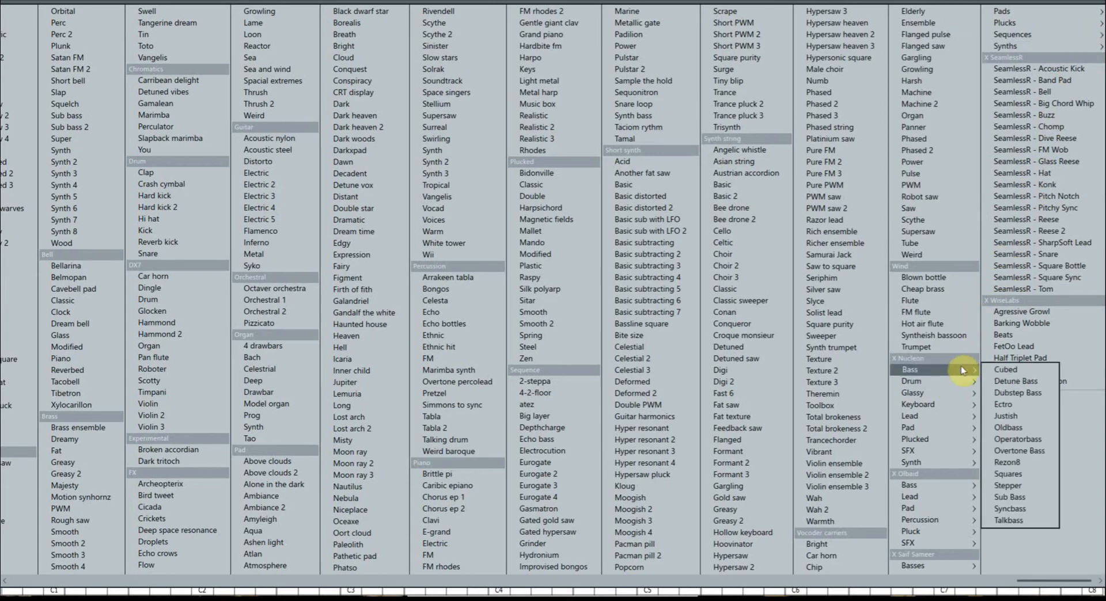
pyautogui.moveTo(960, 453)
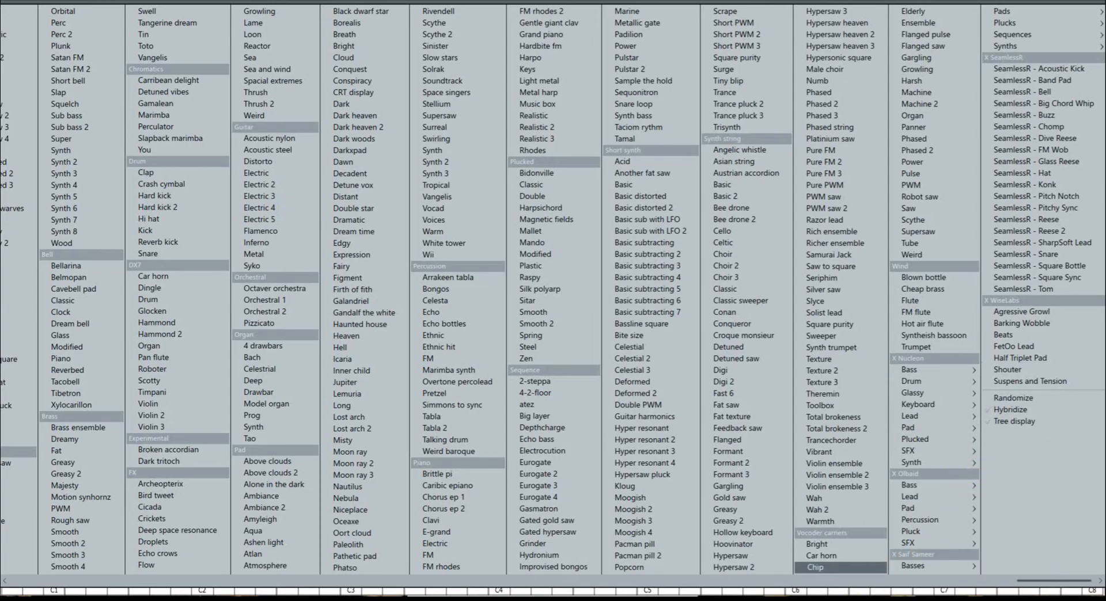
pyautogui.press('Escape')
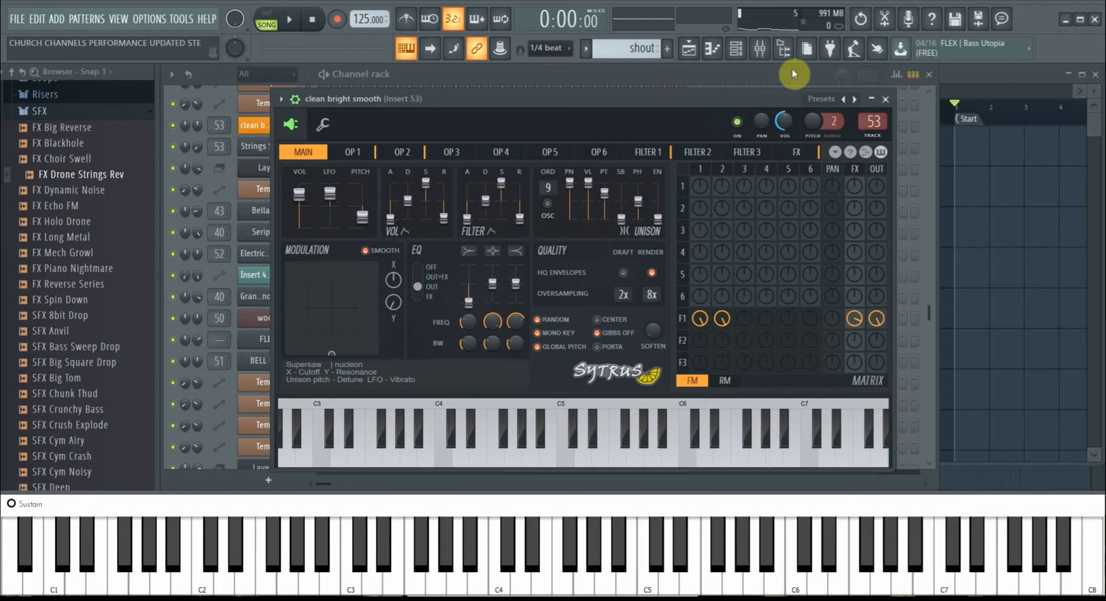
pyautogui.click(767, 51)
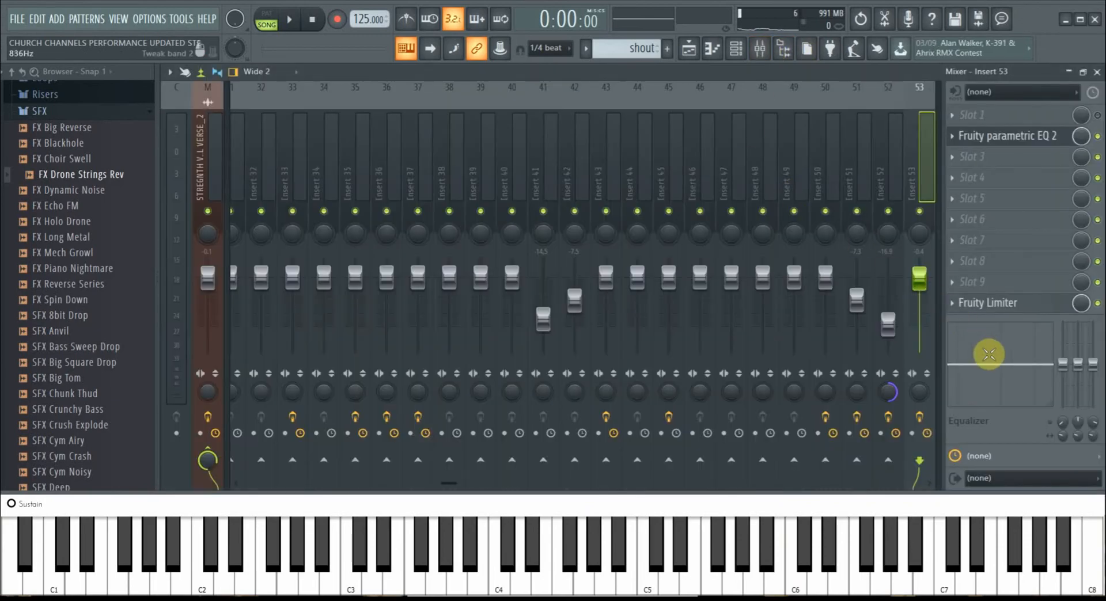
# Step: Open the GM Cabasa channel from the channel rack, examine its envelope, sample and miscellaneous settings, and close its window
pyautogui.click(748, 53)
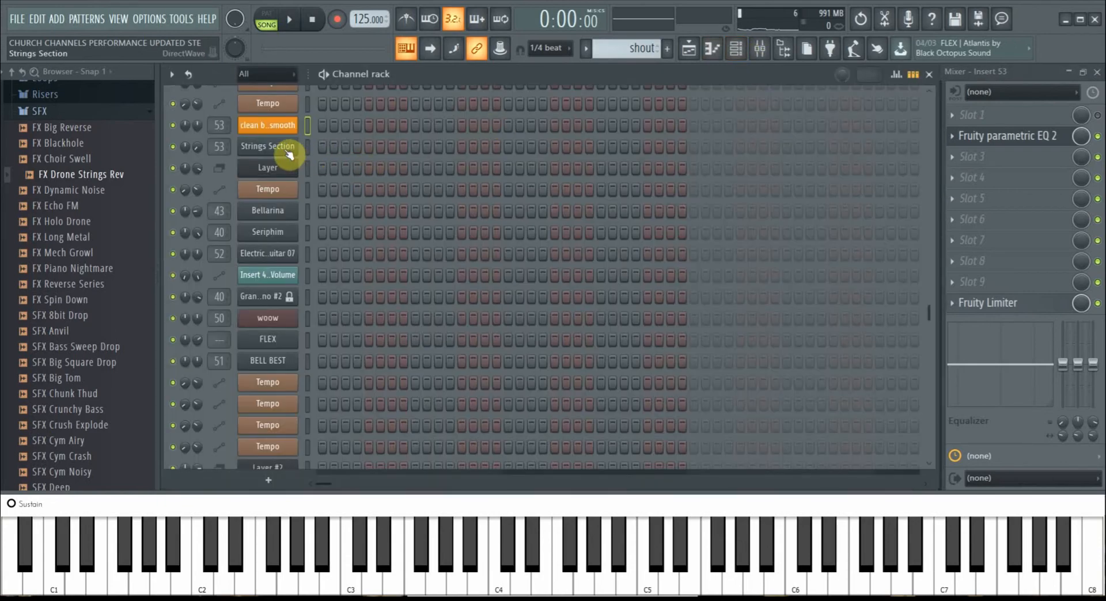
pyautogui.scroll(10, 291, 151)
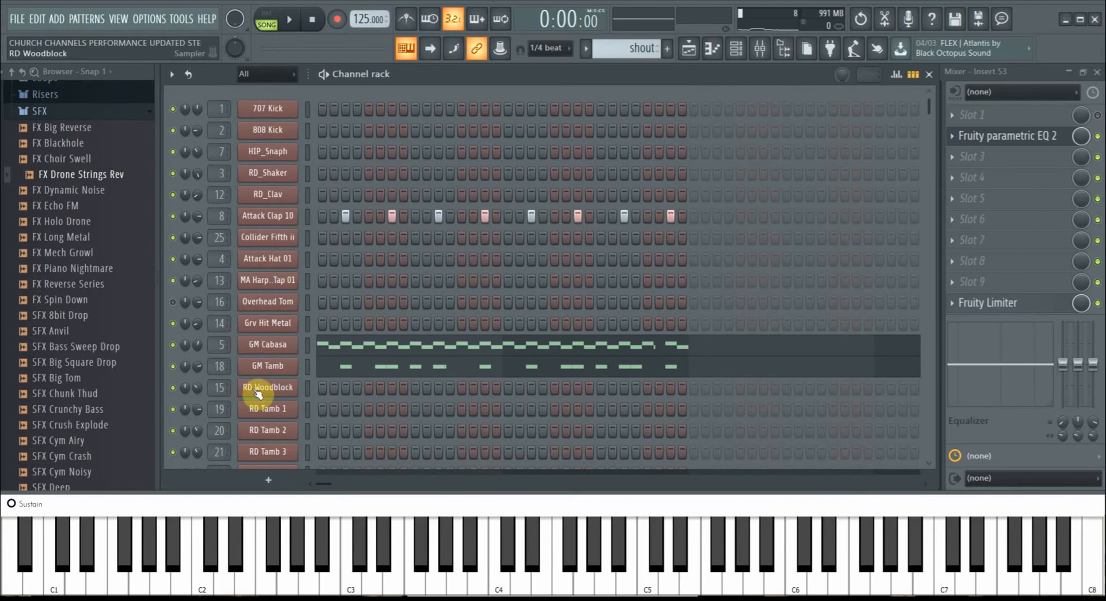
pyautogui.click(271, 344)
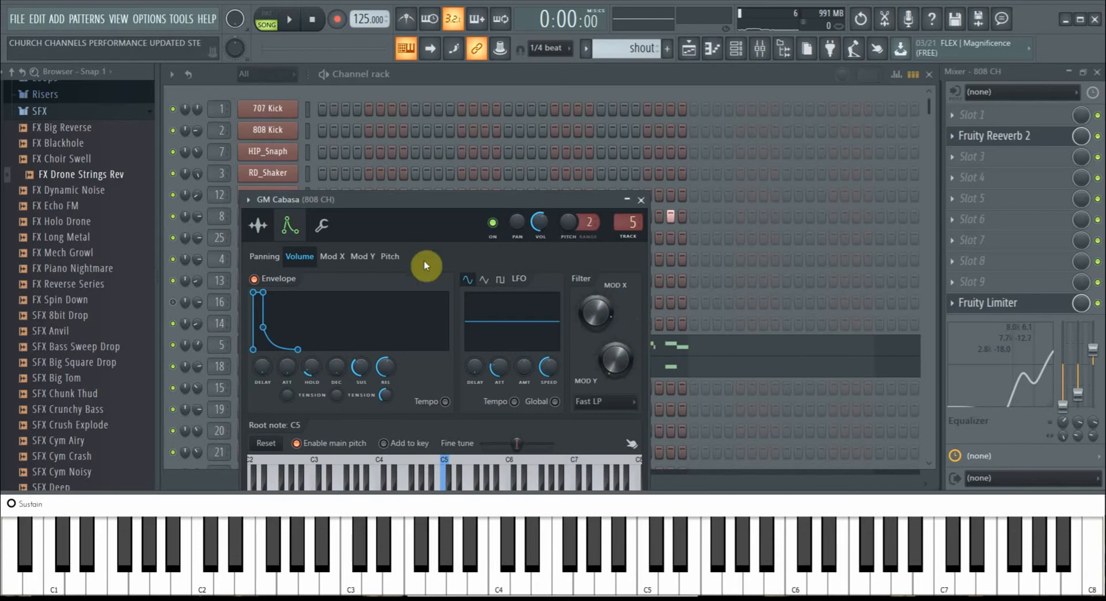
pyautogui.click(257, 226)
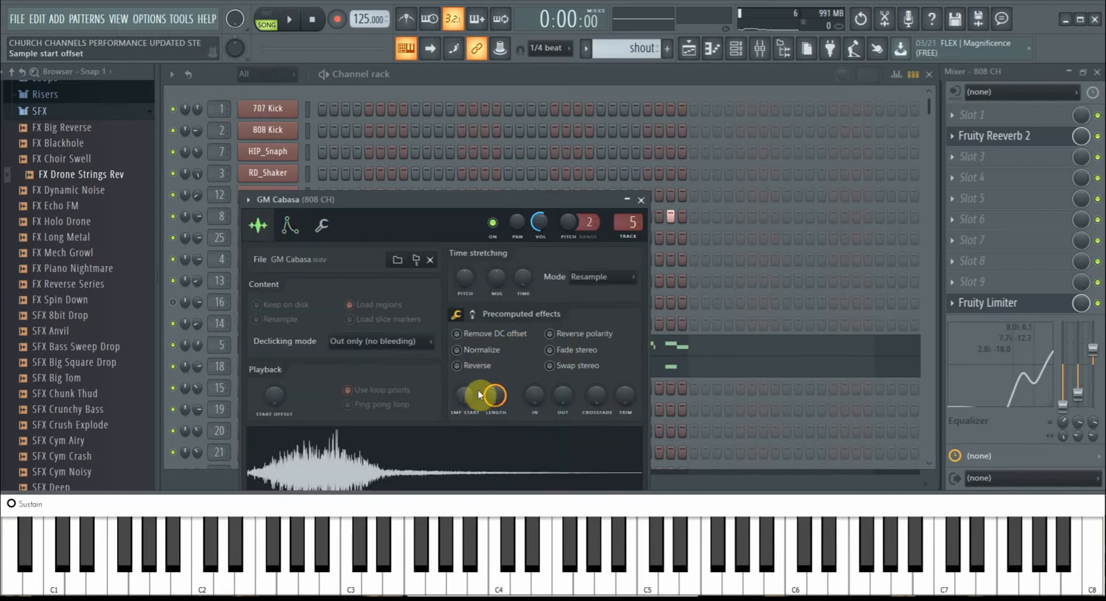
pyautogui.click(326, 230)
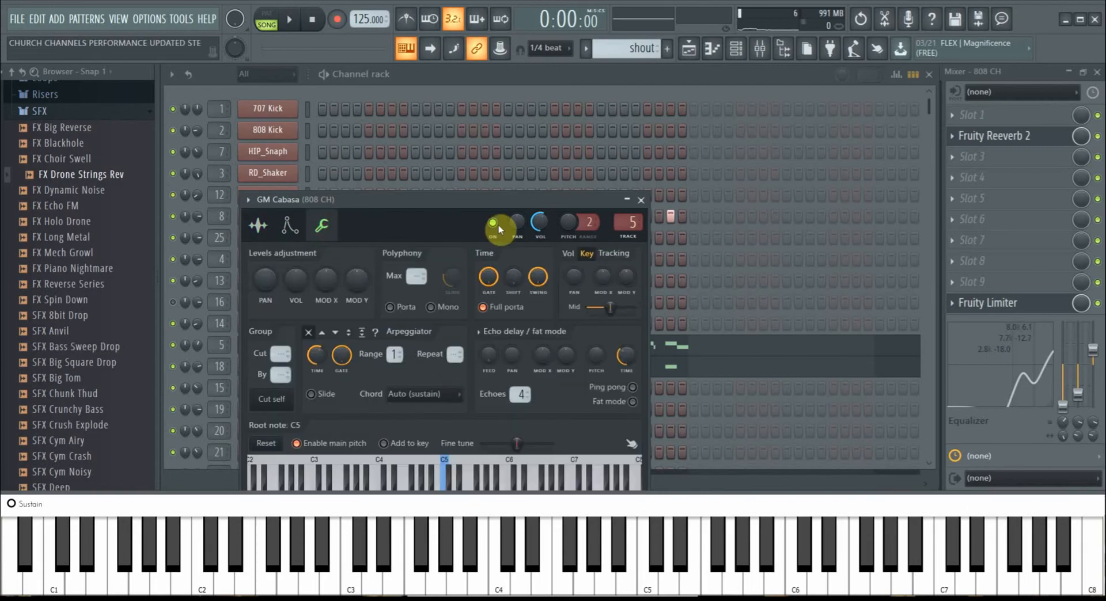
pyautogui.click(694, 94)
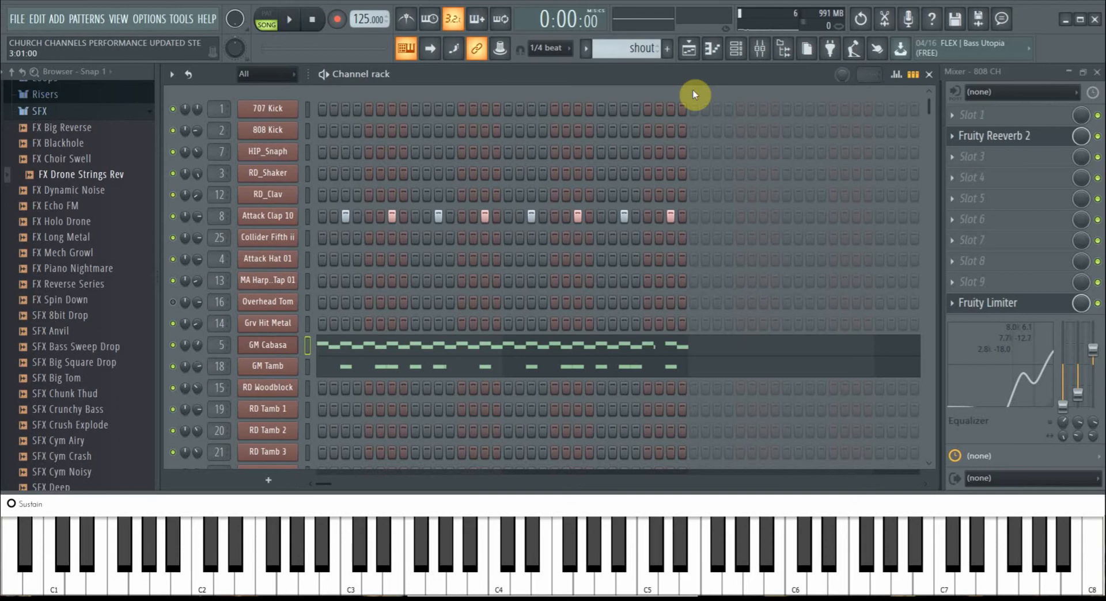
# Step: Show the CLICKS playlist again and check the mixer at the 808 CH insert
pyautogui.click(689, 50)
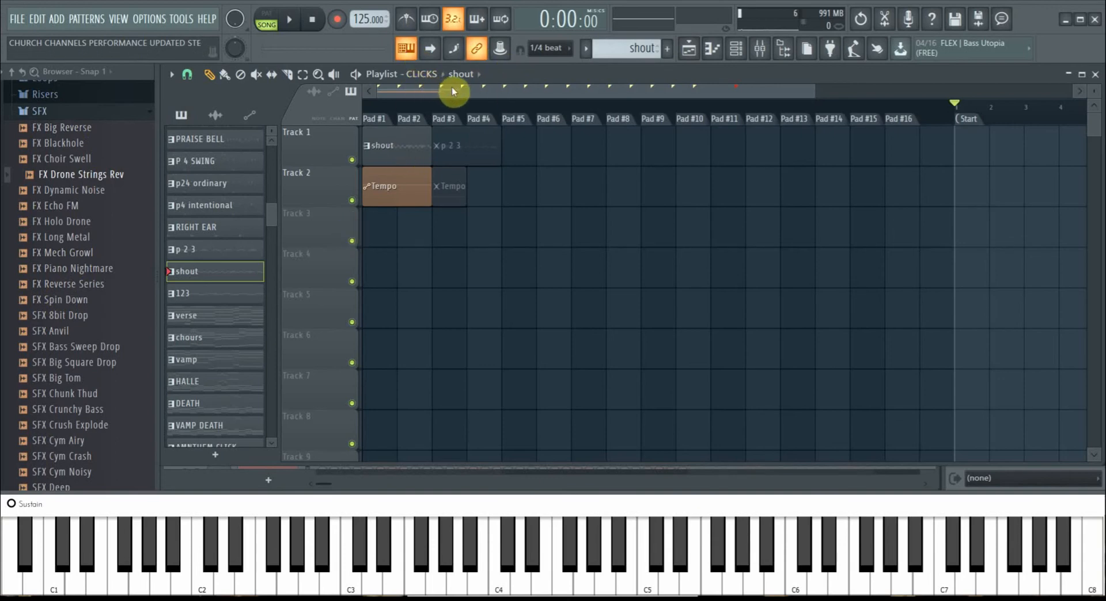
pyautogui.moveTo(452, 89); pyautogui.dragTo(408, 129)
pyautogui.click(763, 49)
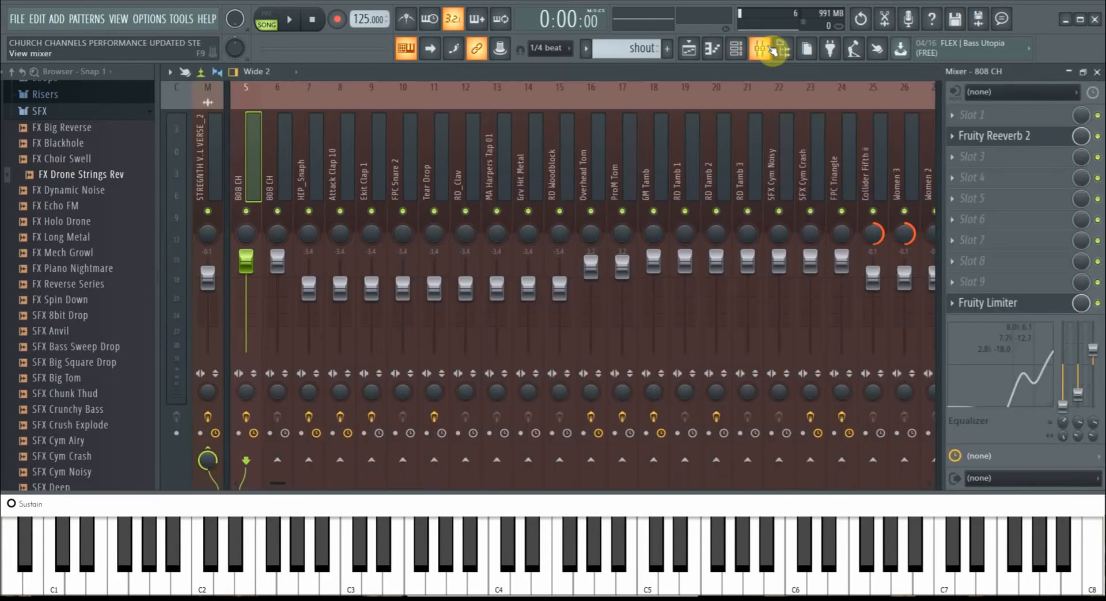
# Step: View the GM Cabasa velocity graph in the channel rack, and check the CLICKS playlist
pyautogui.click(735, 49)
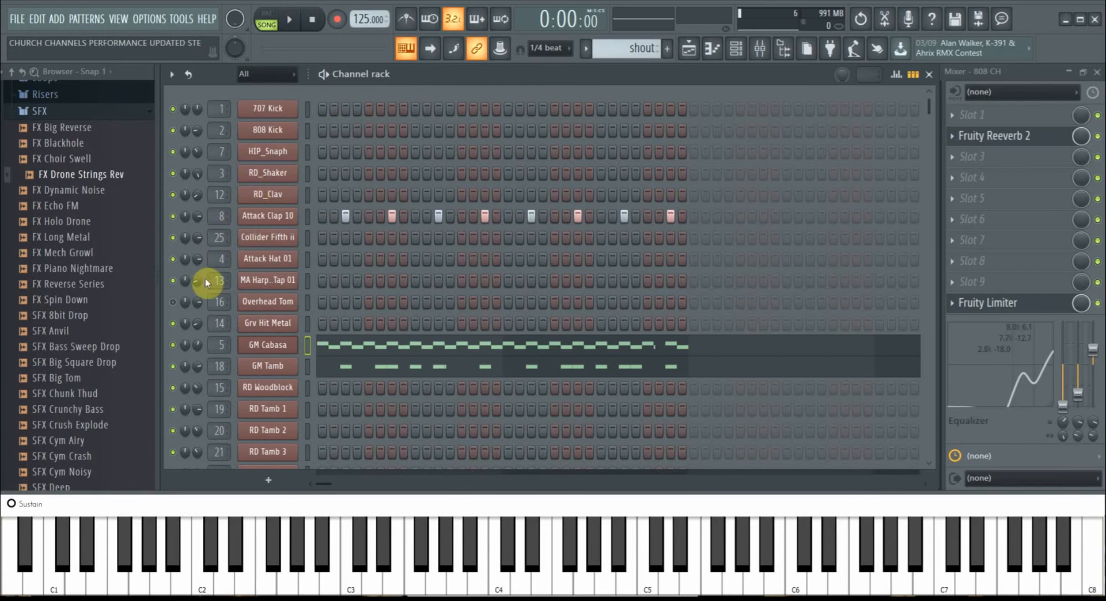
pyautogui.click(896, 75)
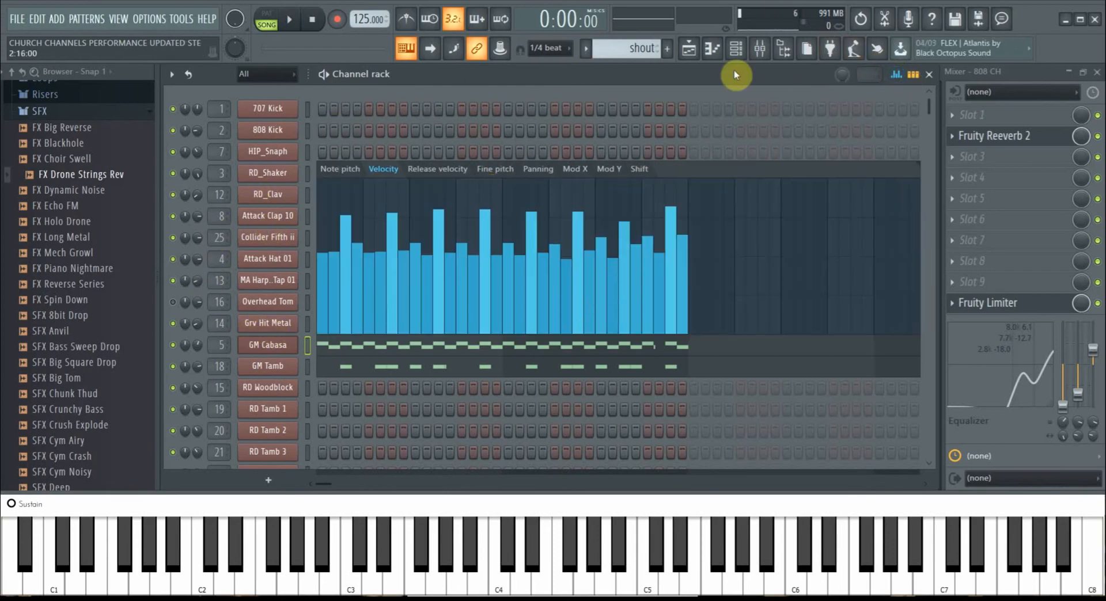
pyautogui.click(694, 51)
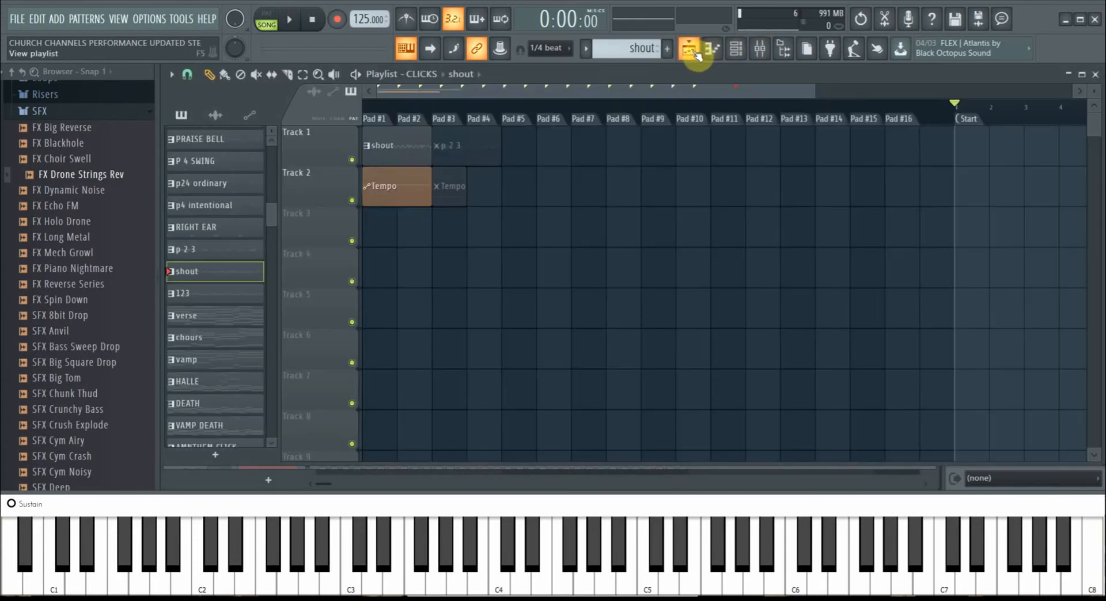
pyautogui.click(696, 51)
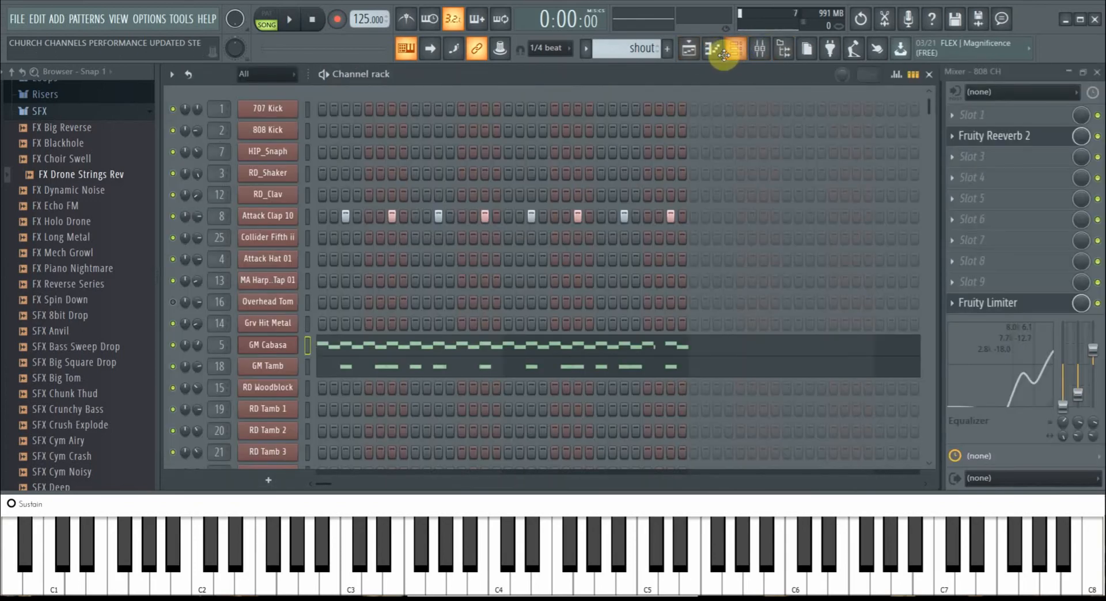
# Step: Examine the GM Cabasa notes and available note control properties in the piano roll, and return to the CLICKS playlist
pyautogui.click(712, 48)
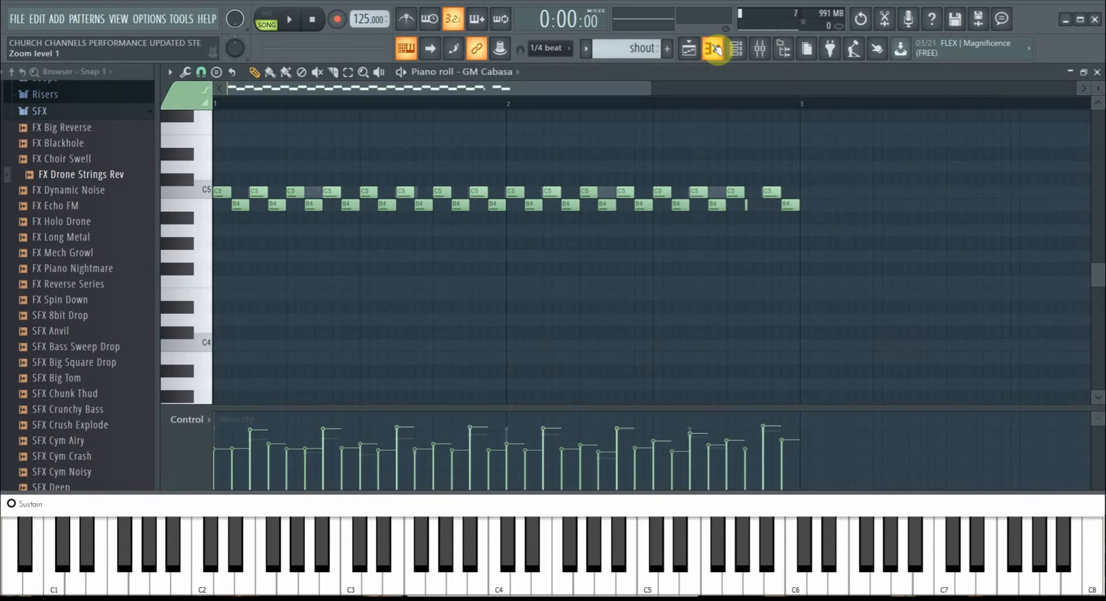
pyautogui.click(190, 421)
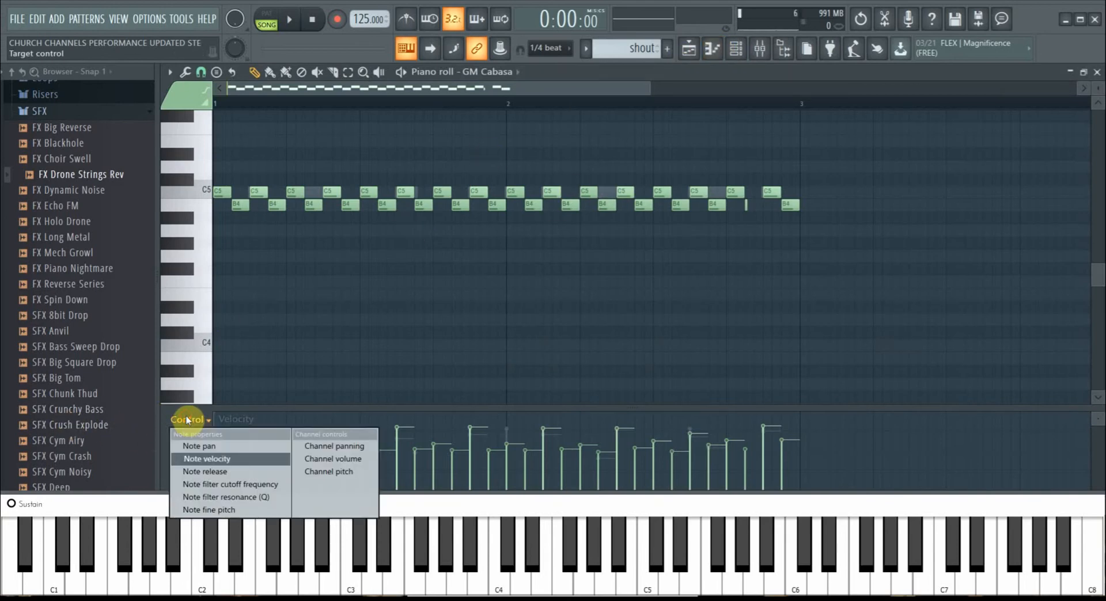
pyautogui.click(528, 88)
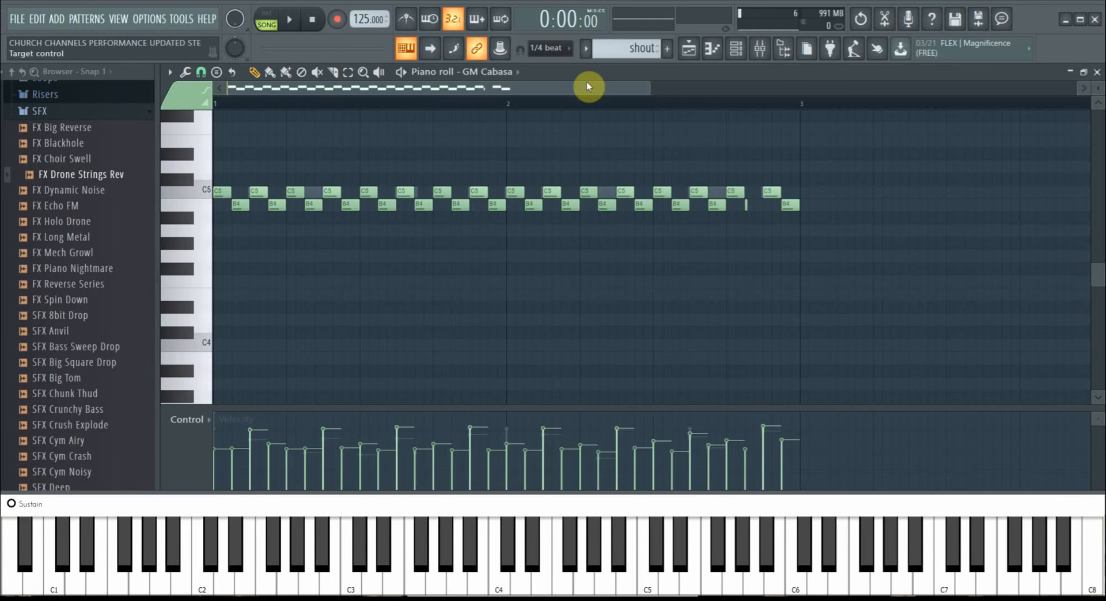
pyautogui.click(688, 50)
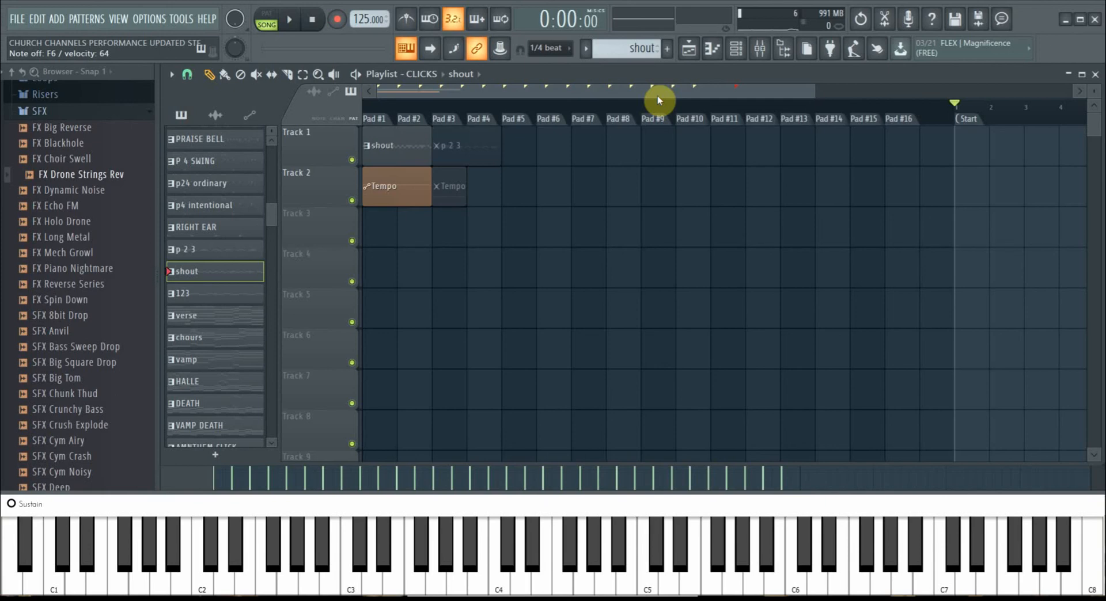
# Step: Look through the channel rack to its far instruments and open the FLEX channel between woow and BELL BEST
pyautogui.click(736, 56)
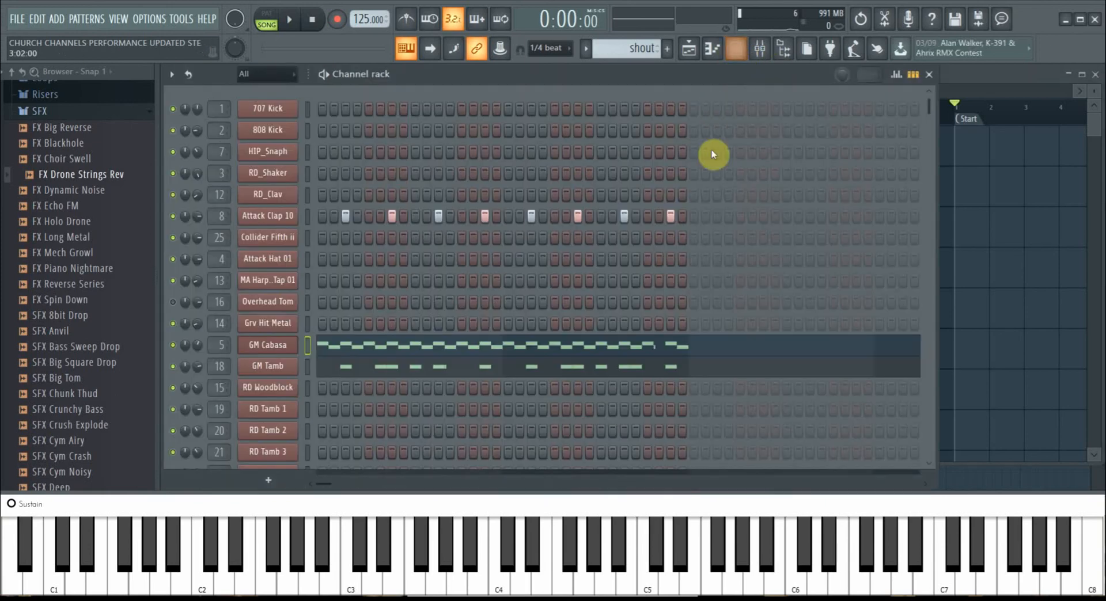
pyautogui.scroll(-1, 728, 184)
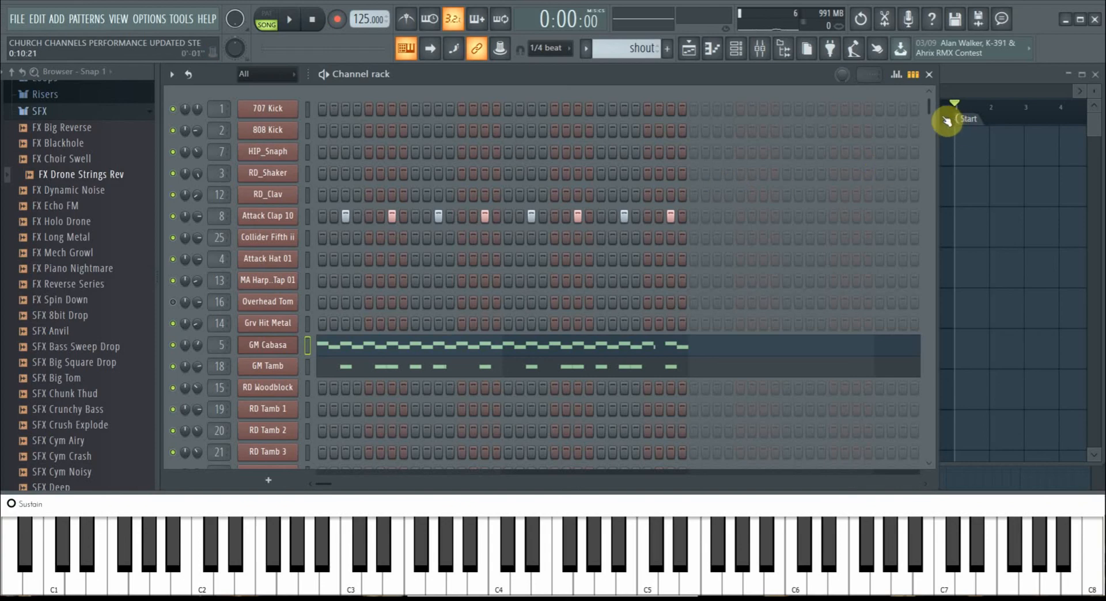
pyautogui.moveTo(931, 108); pyautogui.dragTo(871, 347)
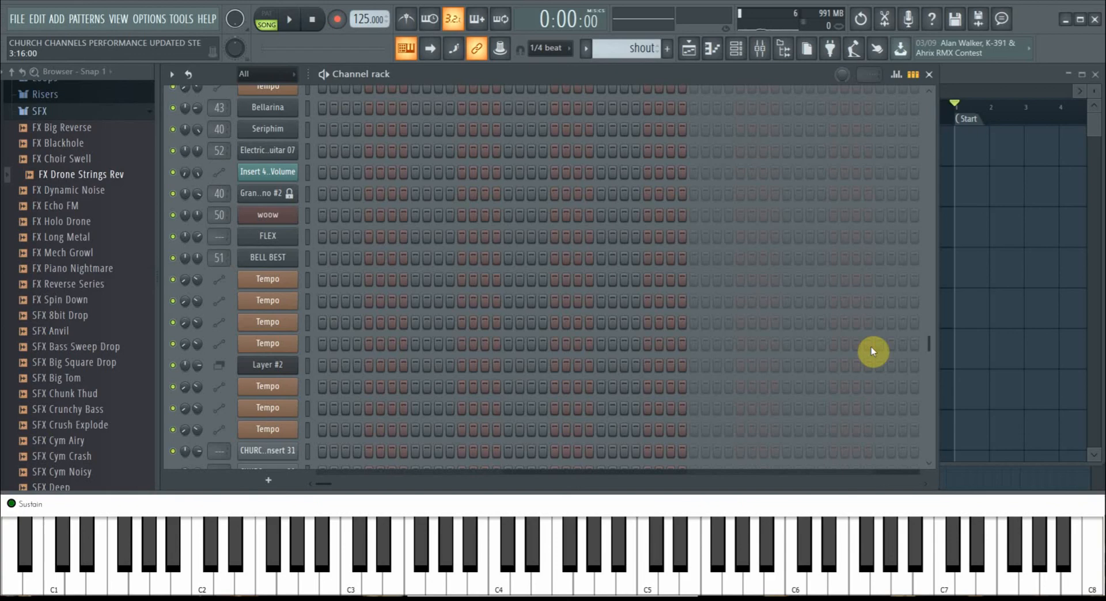
pyautogui.click(268, 238)
# Step: Browse the Olbaid Bass Utopia presets in FLEX without choosing one, and bring the CLICKS playlist back to the front
pyautogui.scroll(-5, 332, 246)
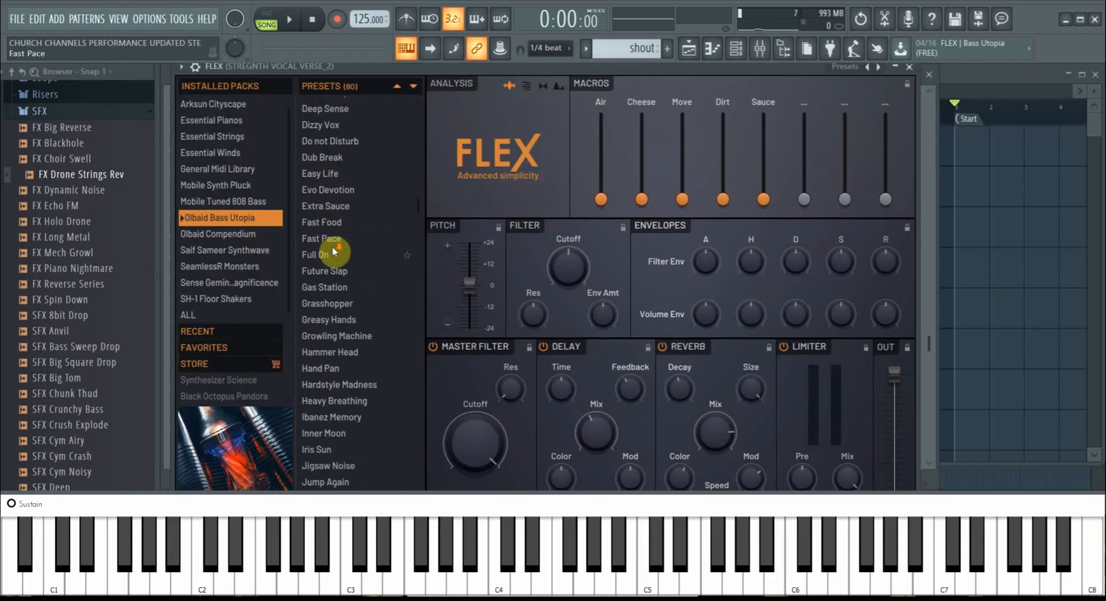
pyautogui.scroll(-10, 332, 246)
pyautogui.scroll(20, 333, 248)
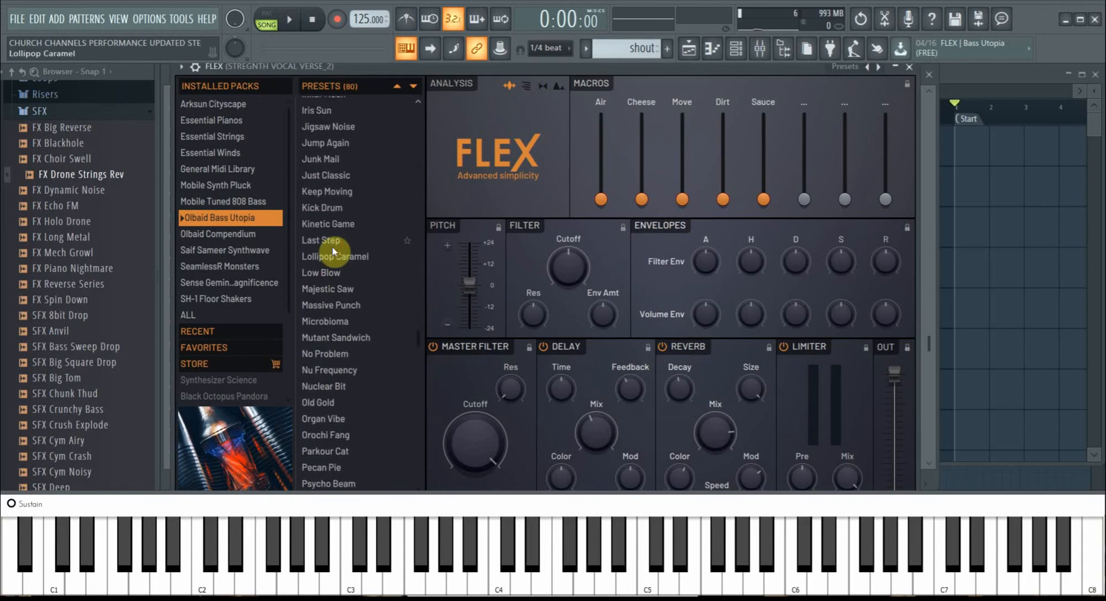
pyautogui.scroll(2, 332, 247)
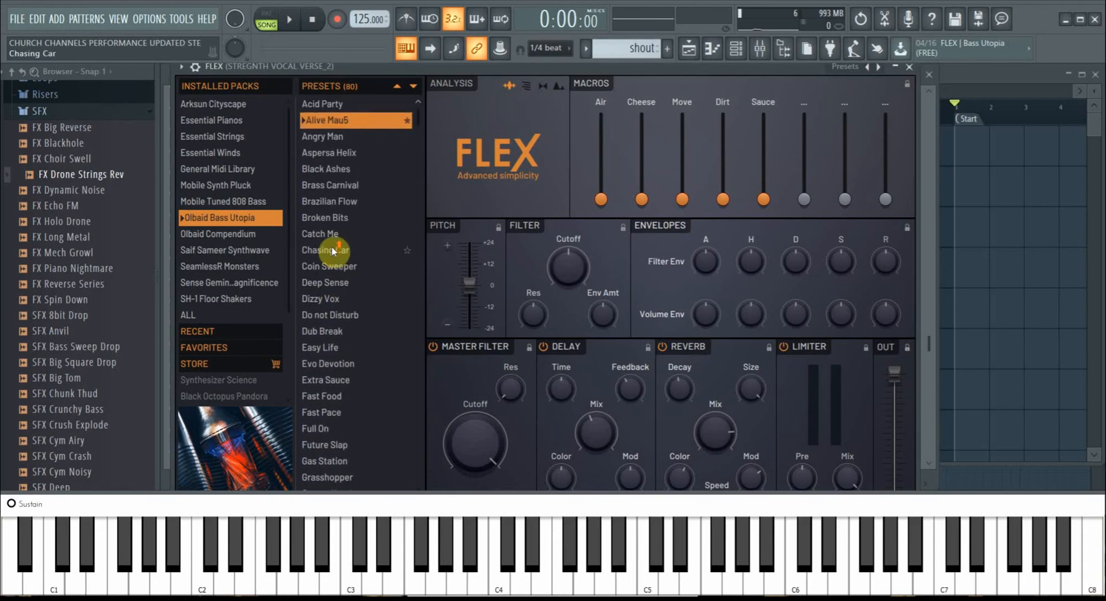
pyautogui.click(976, 78)
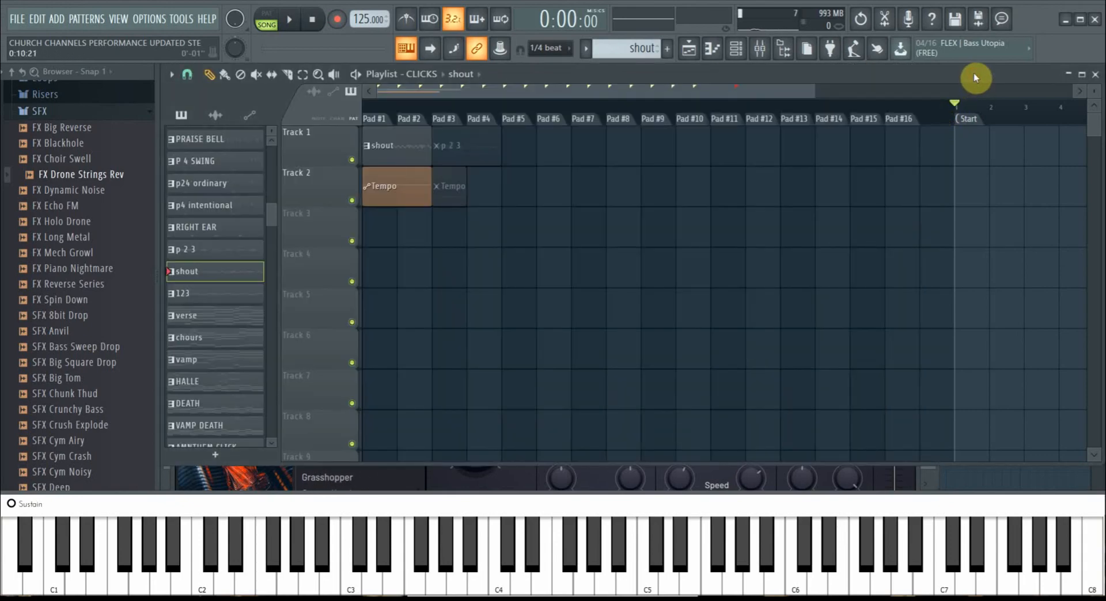